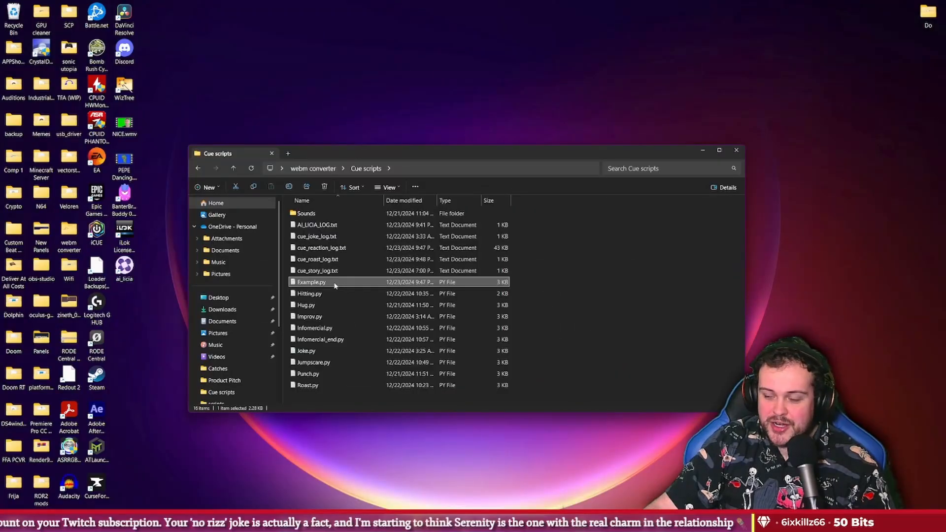
Open Example.py from the Cue scripts folder in Notepad++
right_click(334, 284)
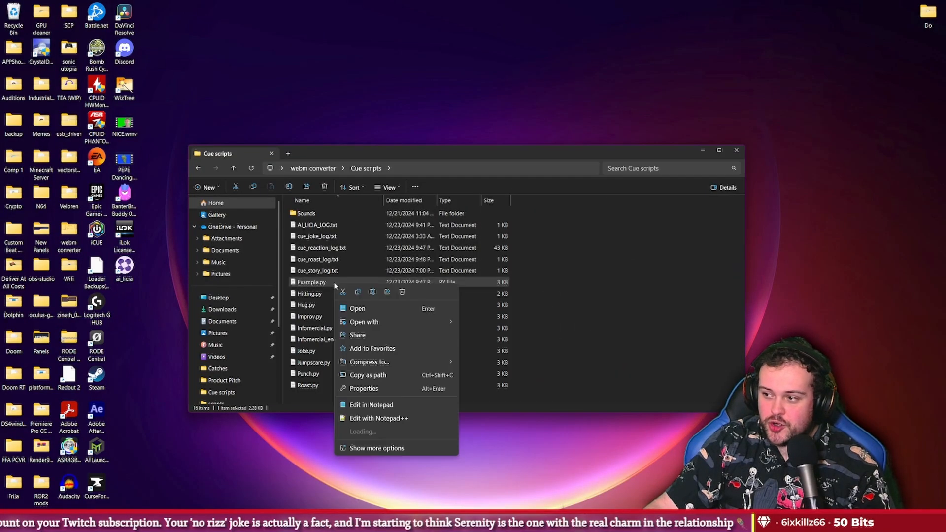
mouse_move(377, 326)
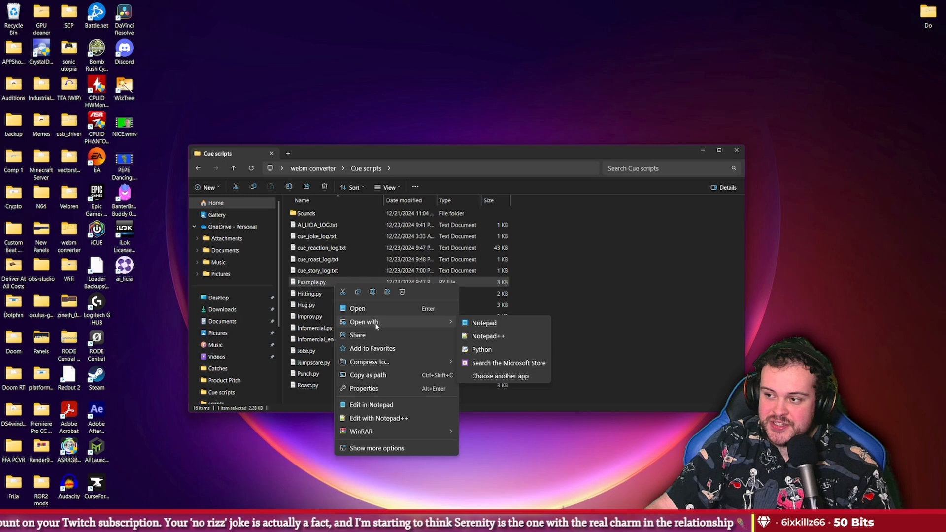
left_click(499, 339)
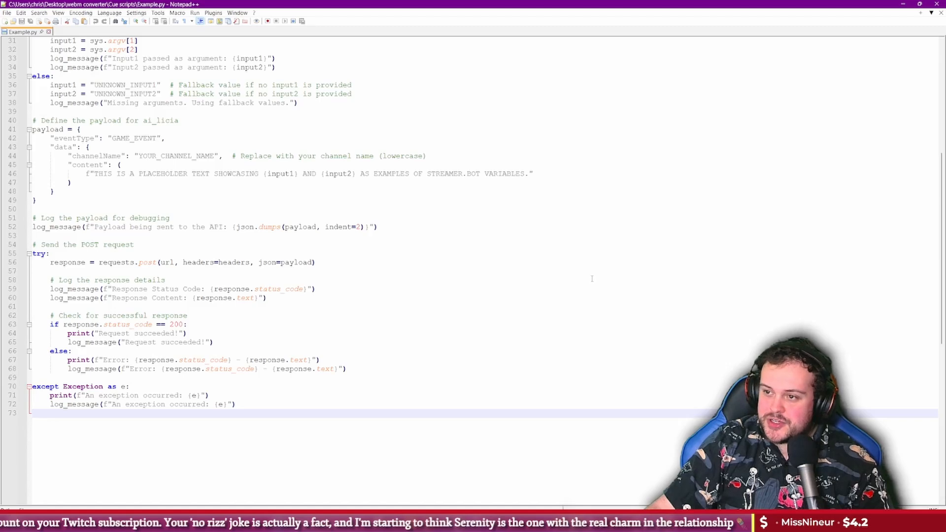
Append "/generations" to the API endpoint URL on line 7, inside the closing quote
scroll(453, 340, "up", 5)
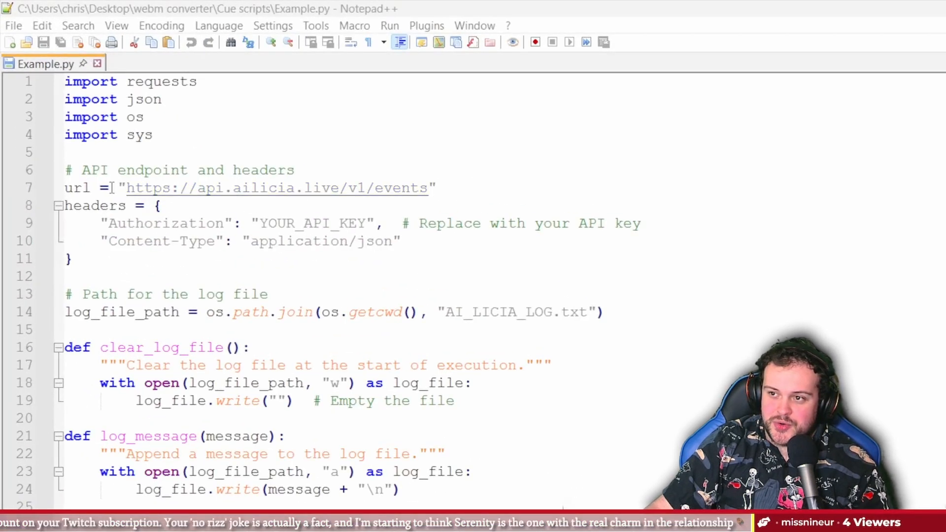
left_click(444, 190)
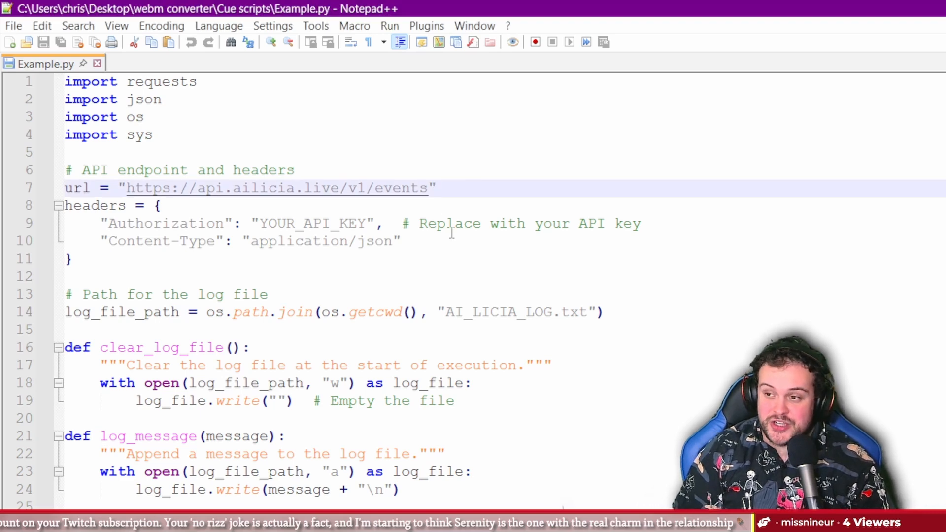
key("Left")
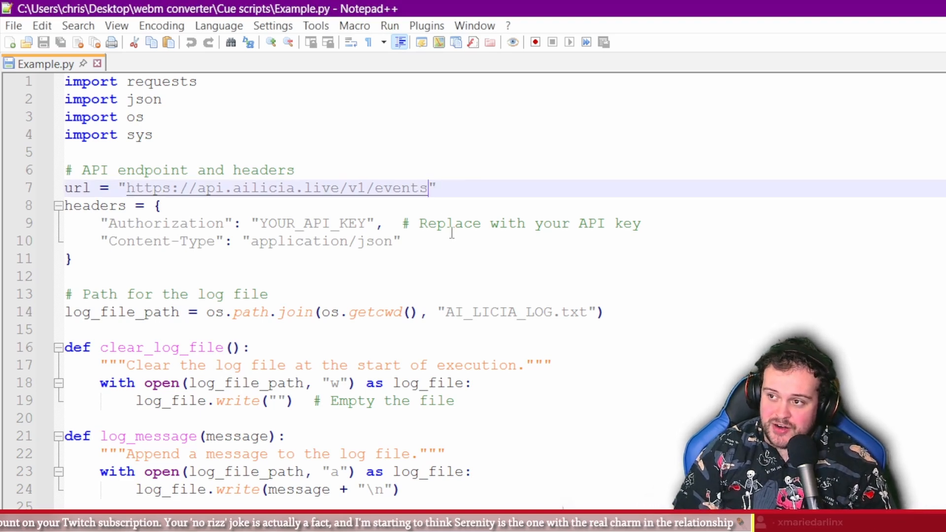
type("/g")
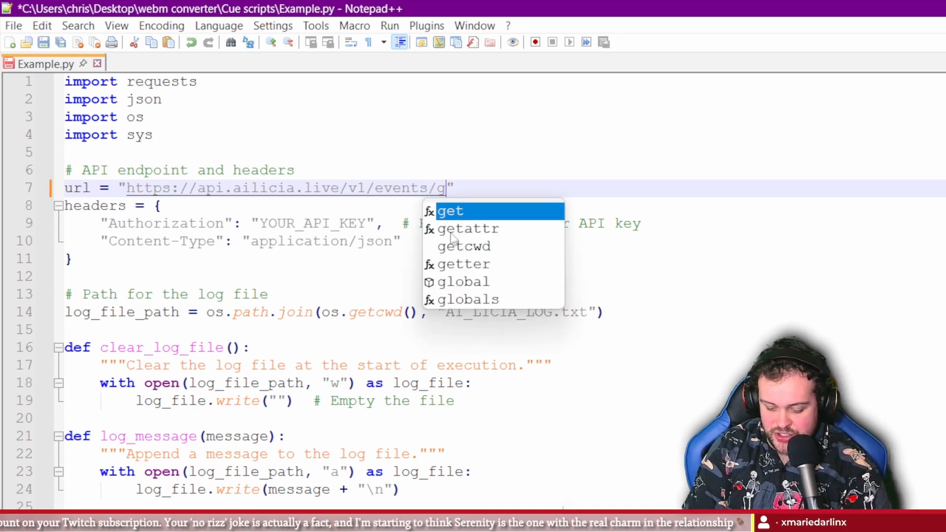
type("enerations")
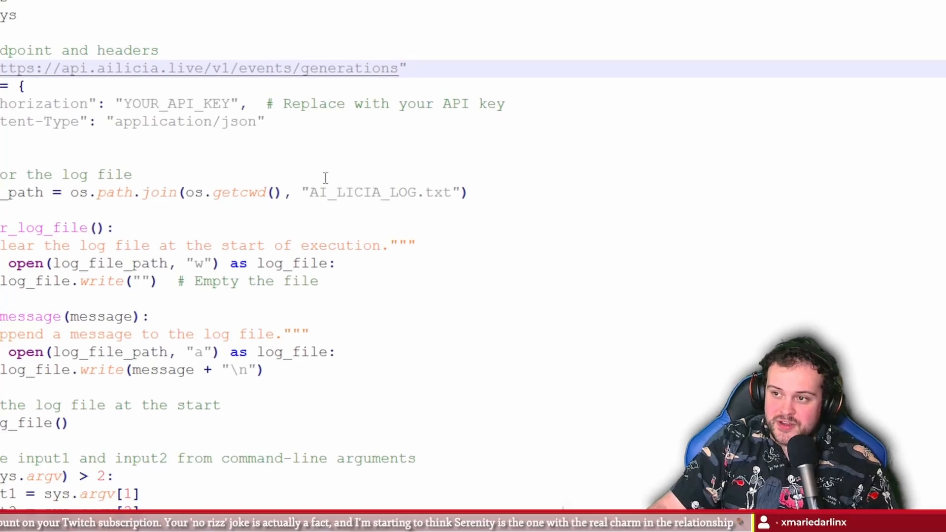
Replace the YOUR_CHANNEL_NAME placeholder in the payload with the streamer's channel name in lowercase
left_click_drag(132, 101, 228, 96)
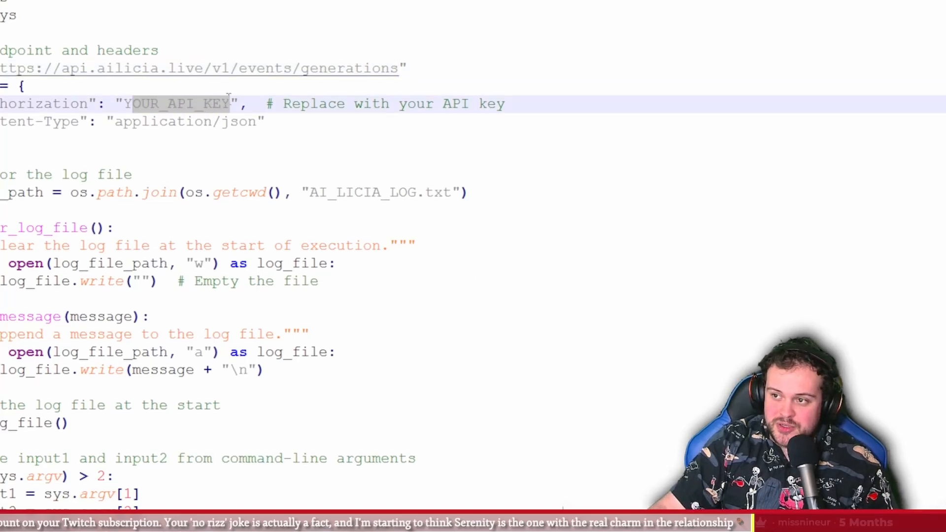
left_click(156, 143)
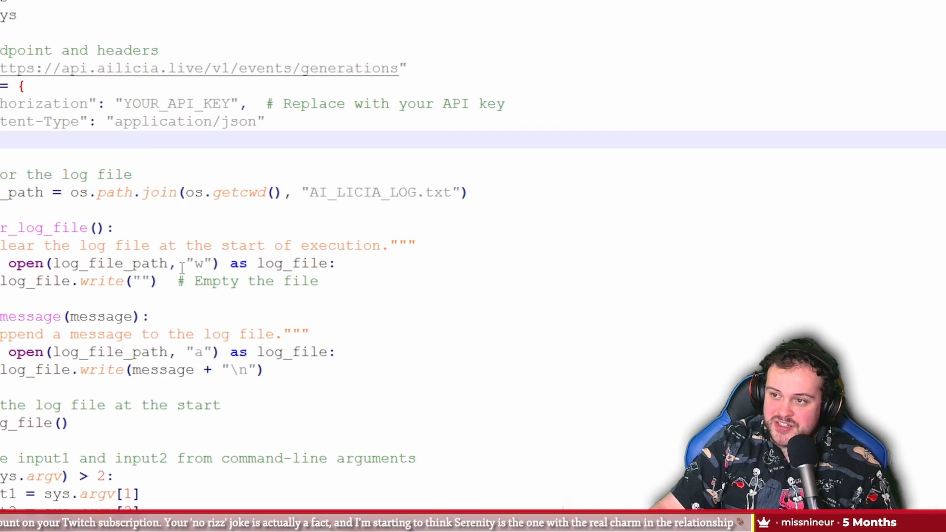
scroll(272, 270, "down", 6)
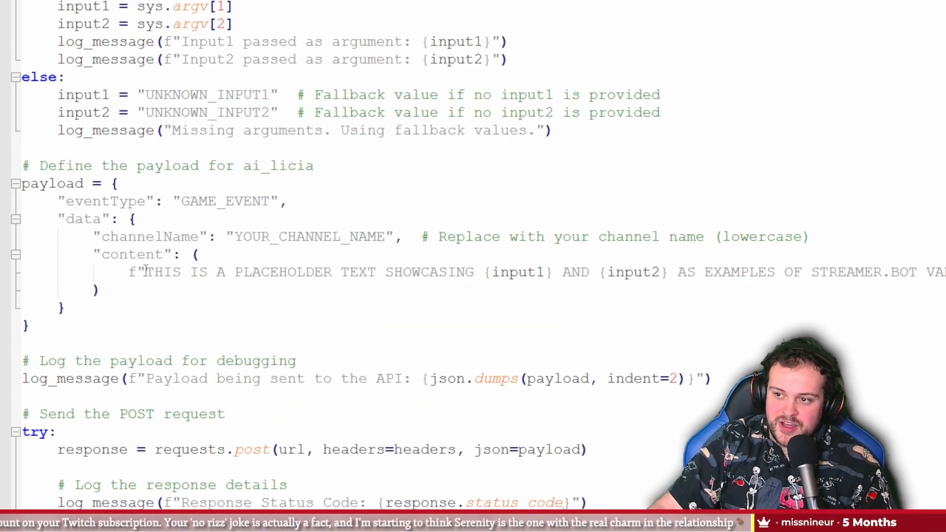
left_click_drag(40, 166, 356, 165)
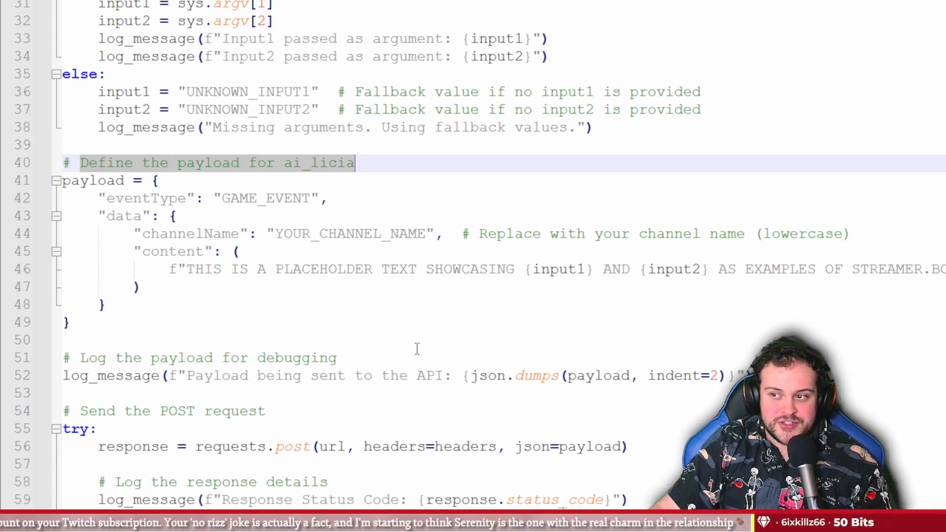
left_click_drag(276, 234, 427, 234)
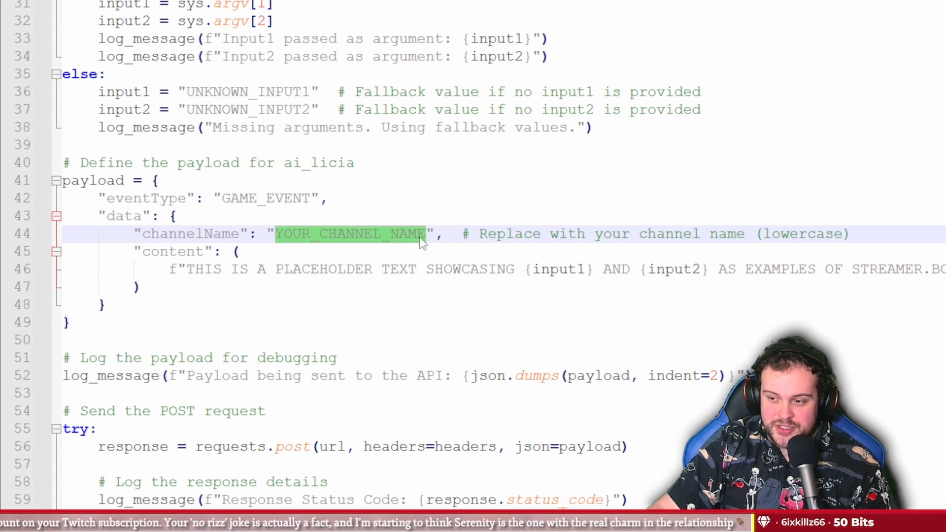
type("theatrichr")
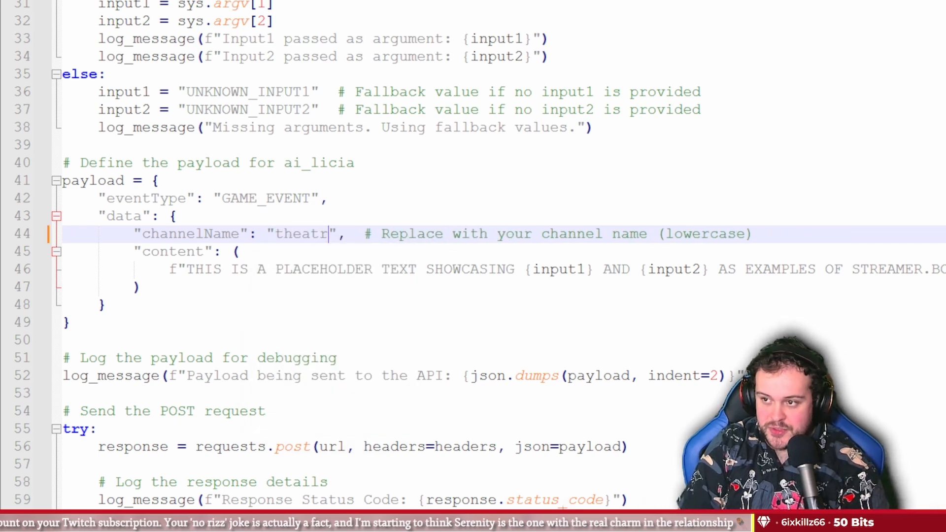
type("is")
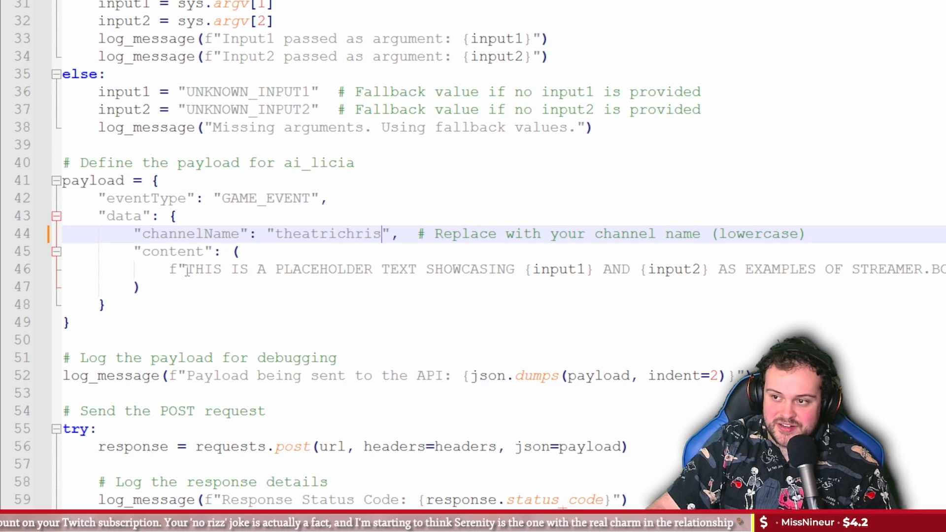
Delete "THIS IS A PLACEHOLDER TEXT SHOWCASING" before {input1} in the payload's content string
left_click_drag(186, 269, 507, 276)
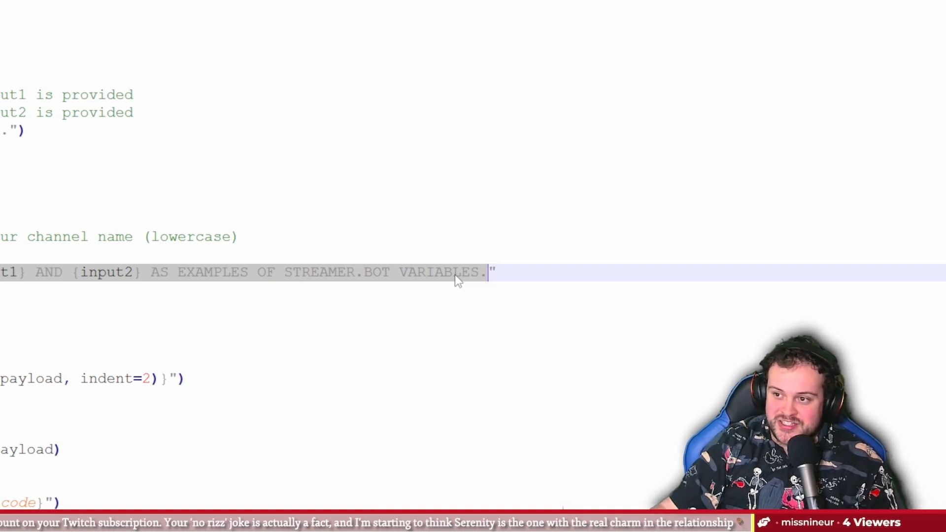
left_click(304, 264)
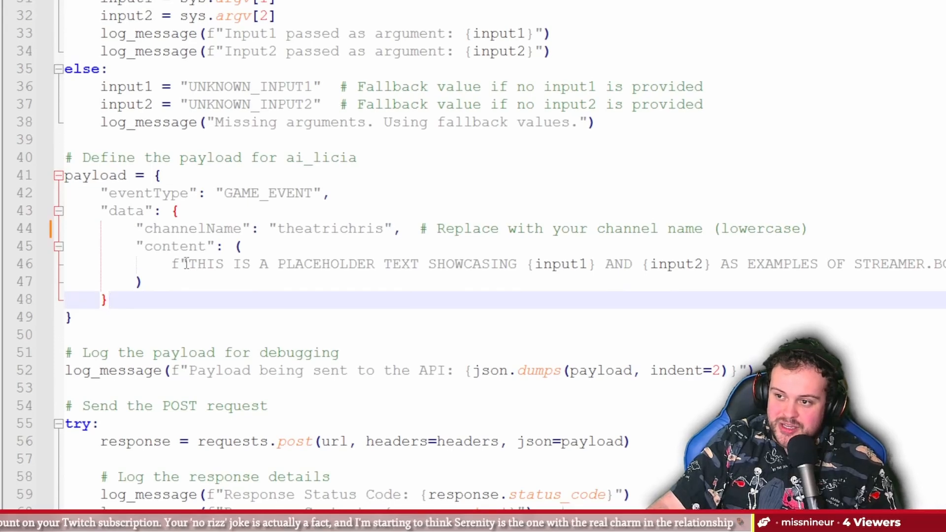
left_click_drag(189, 266, 527, 259)
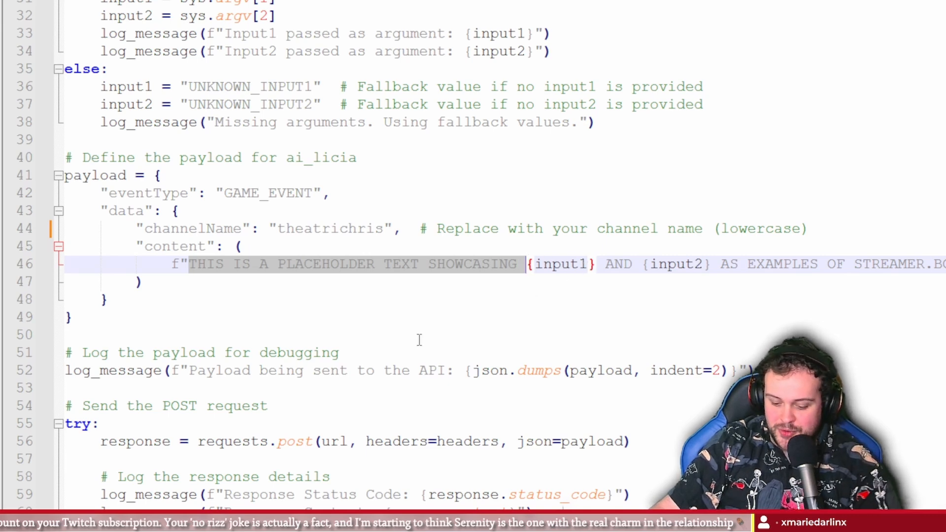
key("BackSpace")
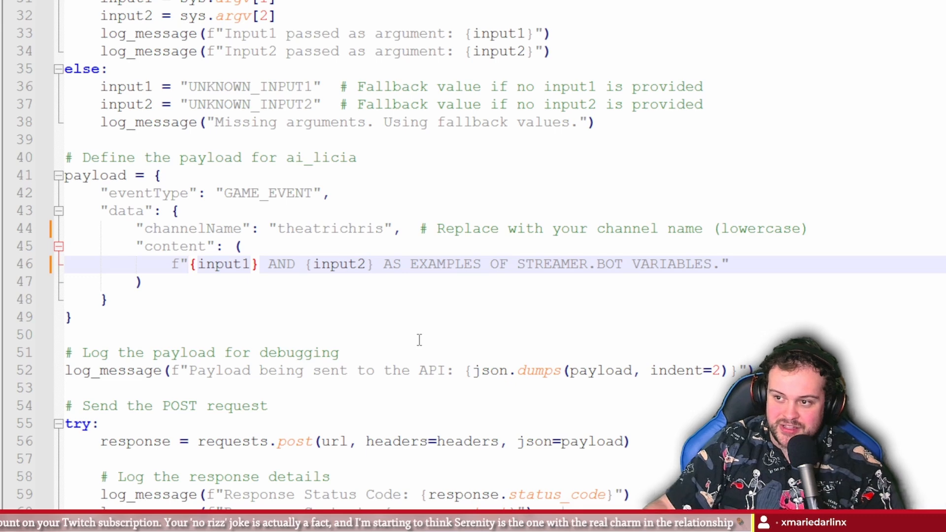
Replace "AND" between {input1} and {input2} with "would like to have you read their horoscope. Their sign is"
left_click(269, 266)
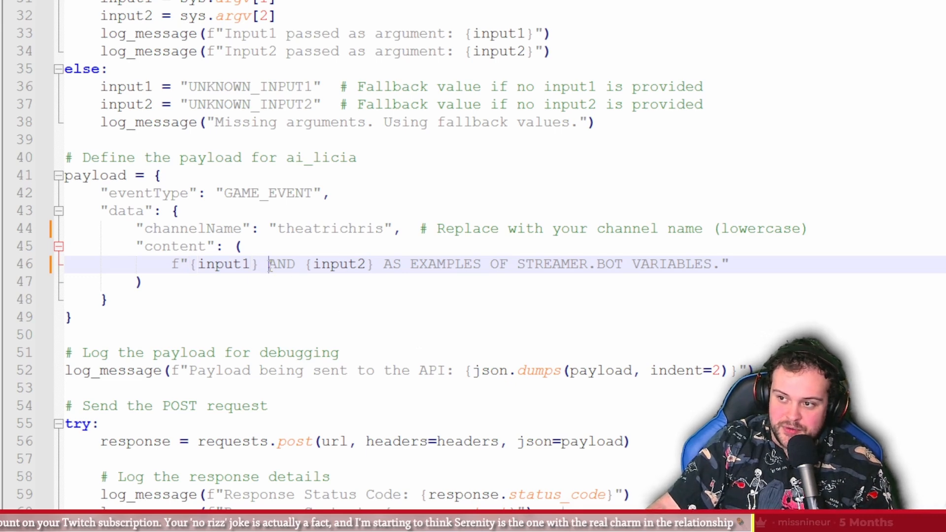
left_click_drag(269, 266, 295, 266)
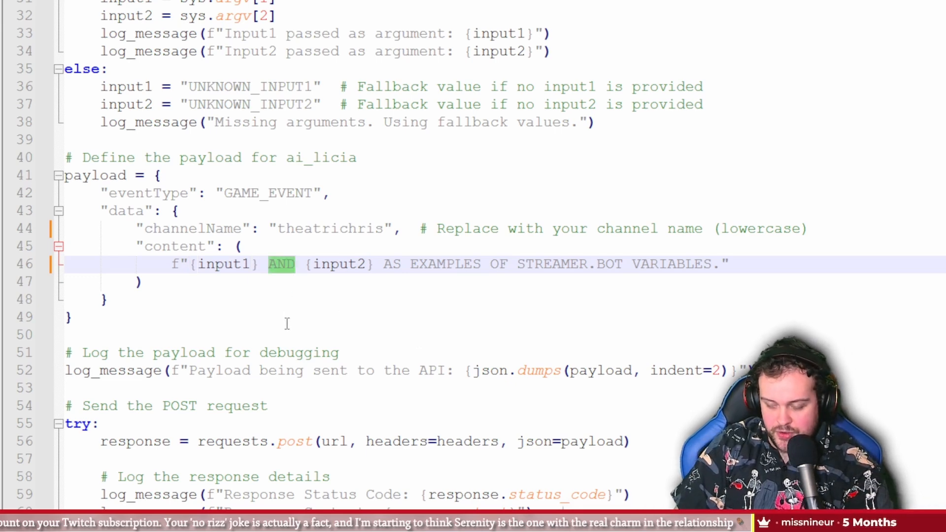
type("would like t")
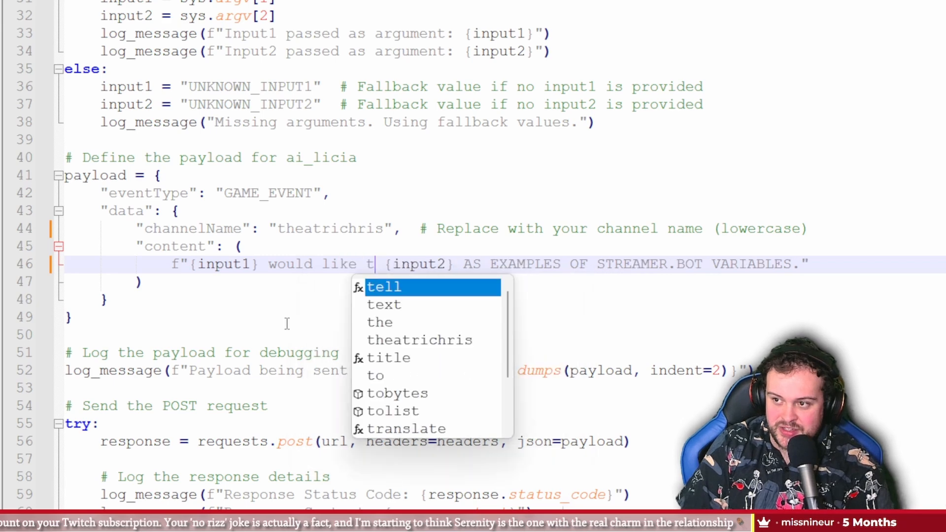
type("o")
type(" have you rea")
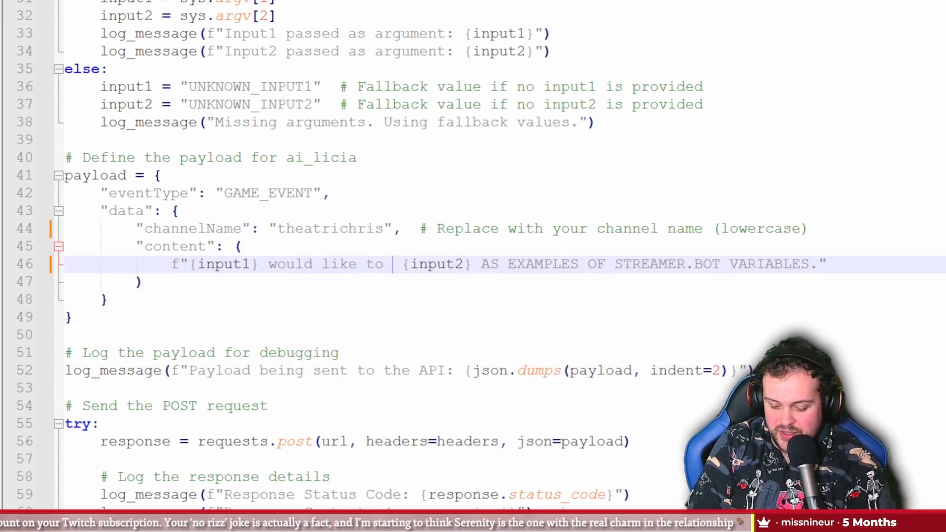
type("d their horosc")
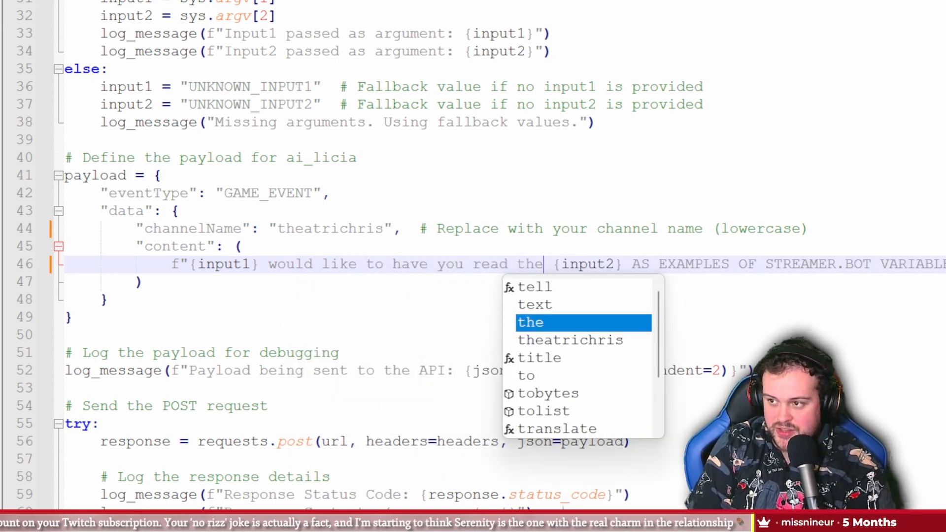
type("ope")
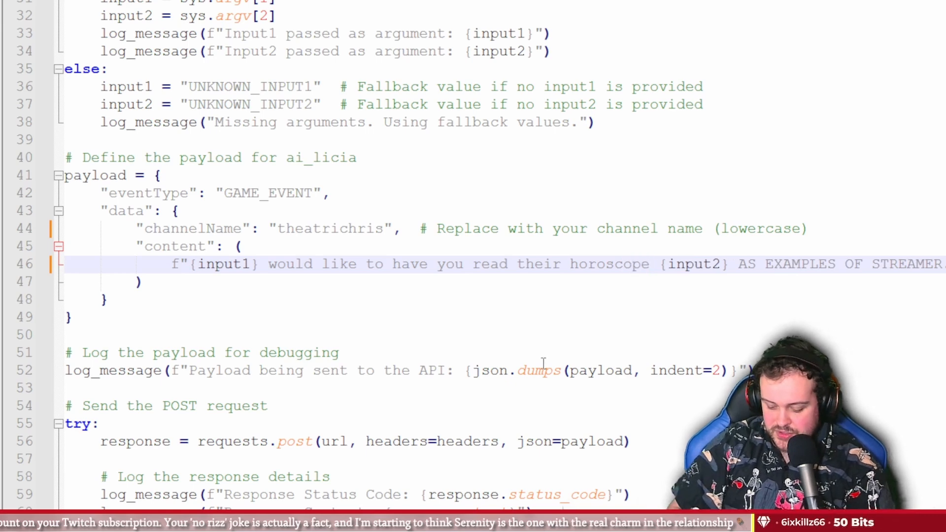
type(".")
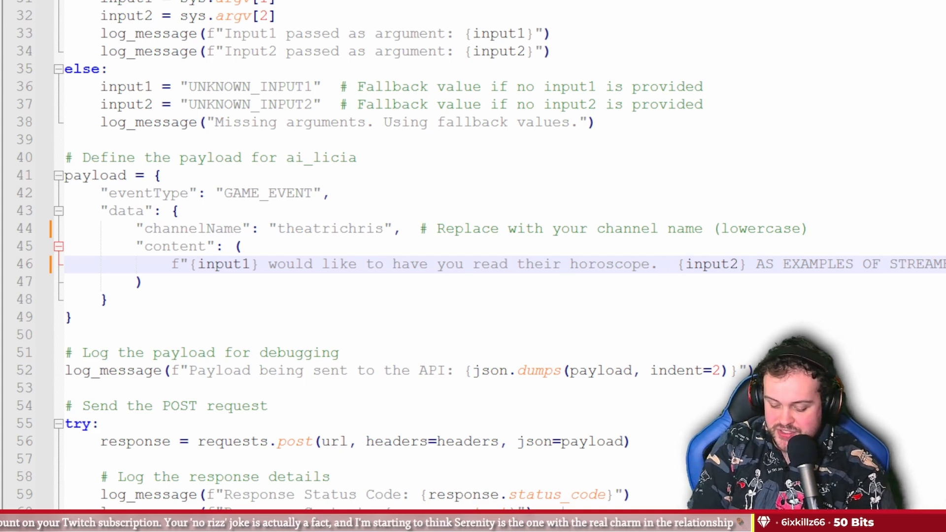
type(" Their sign is")
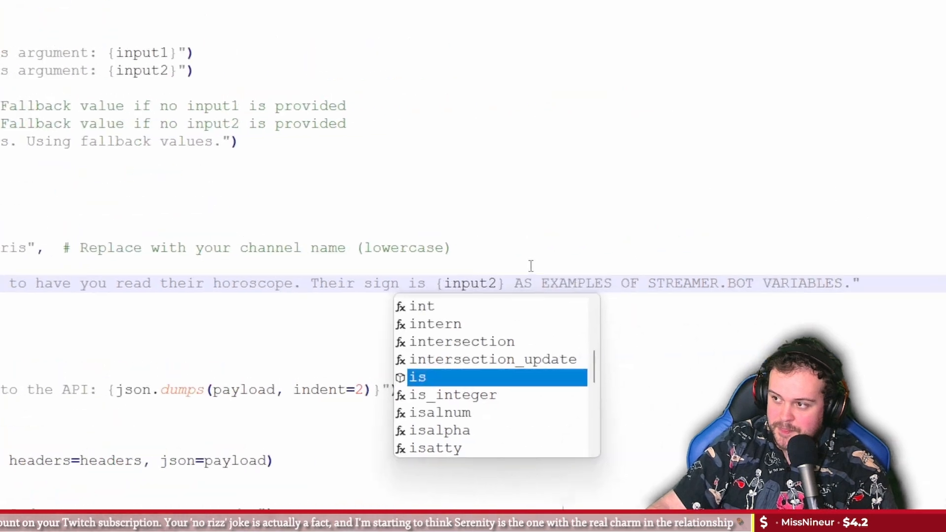
Add a period after {input2} and replace "AS EXAMPLES OF STREAMER.BOT VARIABLES" with "Be creative, funny, and unique"
left_click(881, 248)
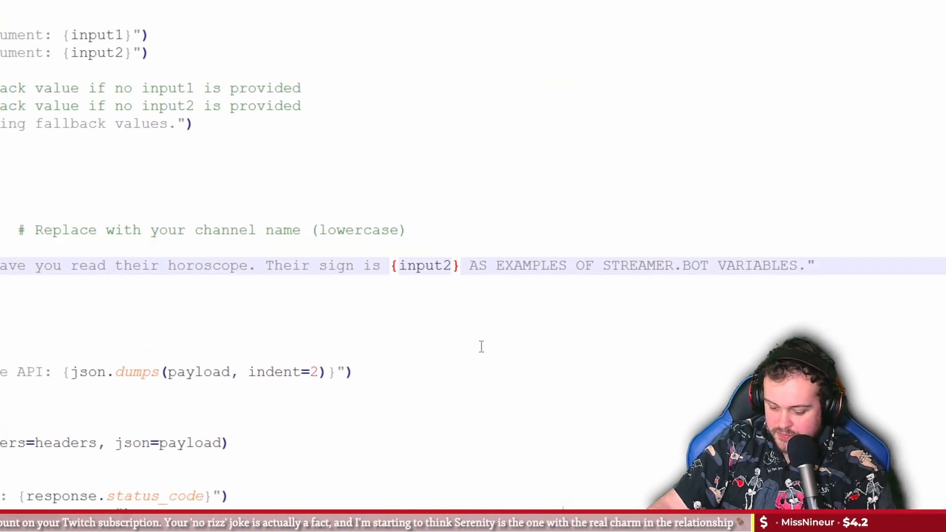
type(".")
left_click_drag(479, 268, 807, 268)
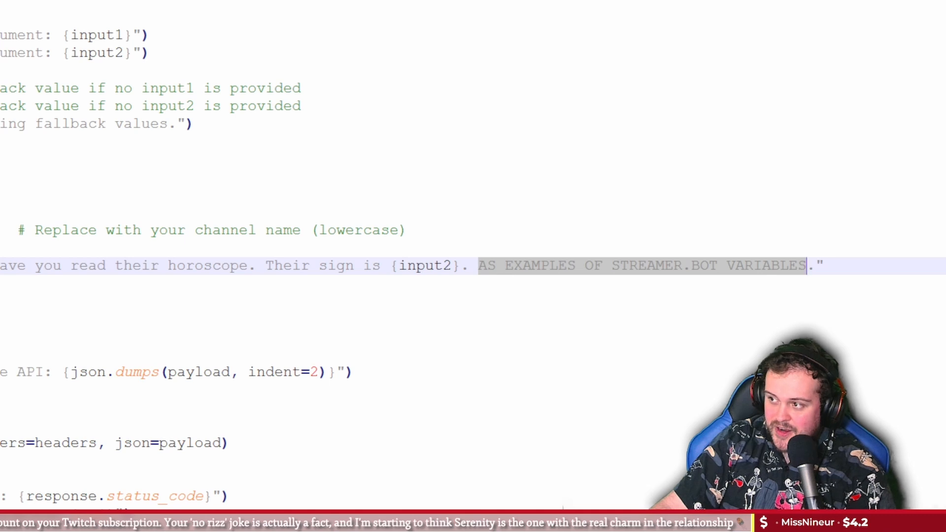
type("Be creativ")
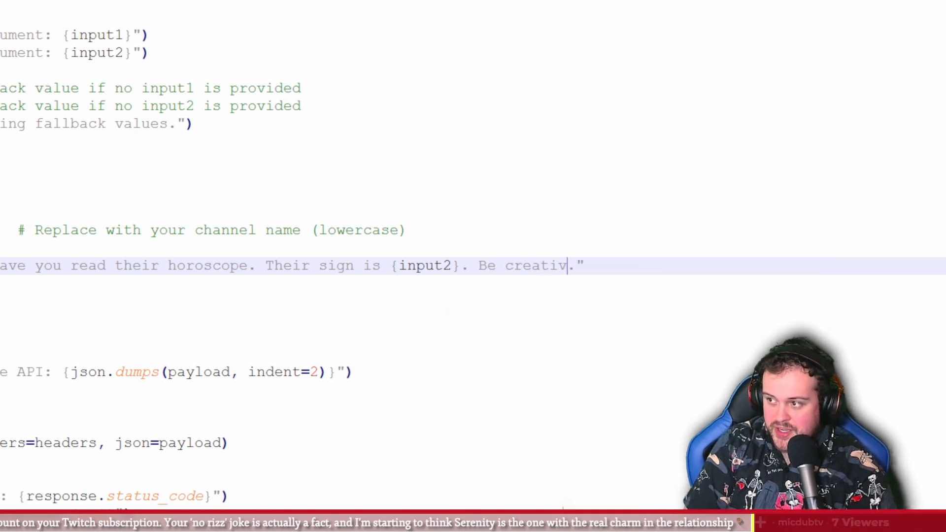
type("e, funny, and un")
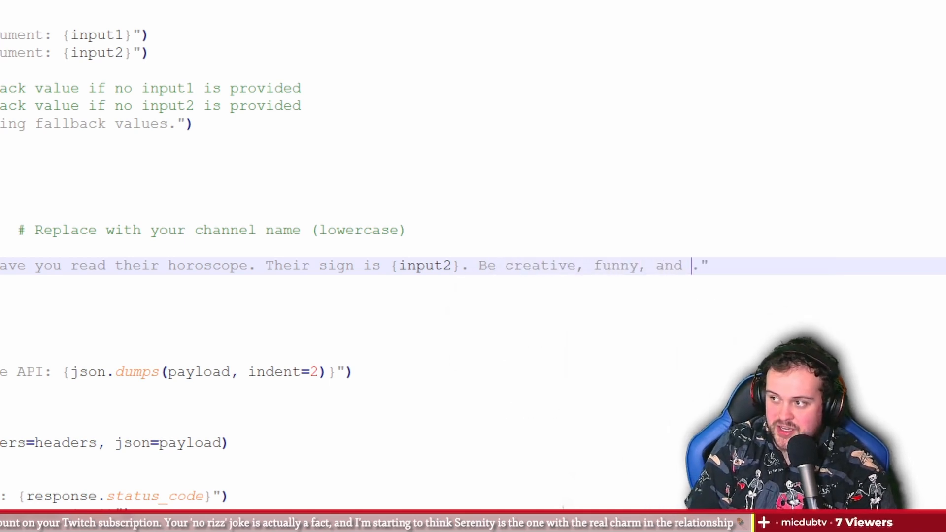
type("ique")
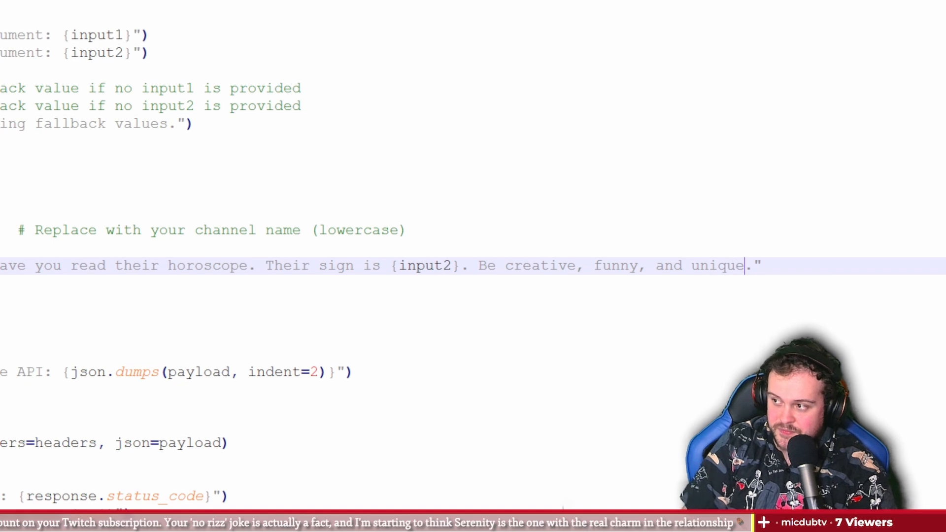
Save the edited script as a new Python file named Horoscope.py in the Cue scripts folder
scroll(274, 258, "up", 10)
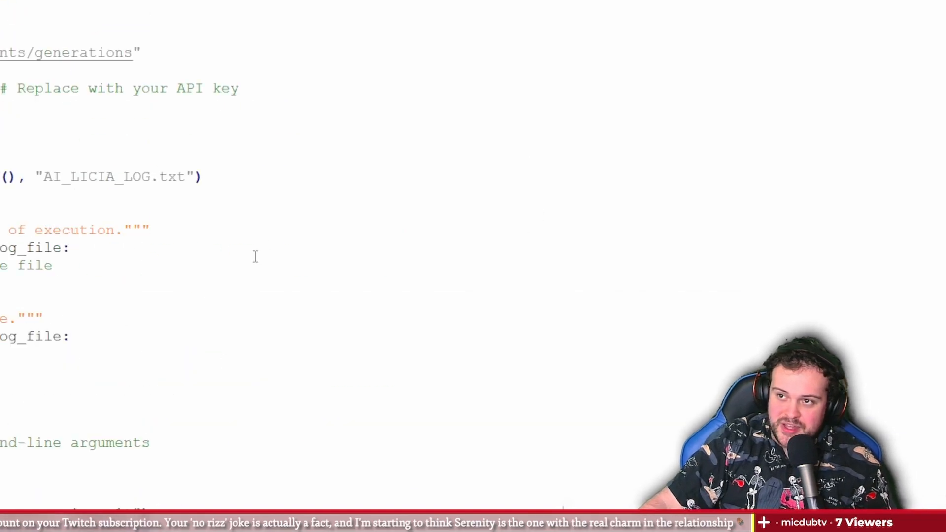
left_click(12, 25)
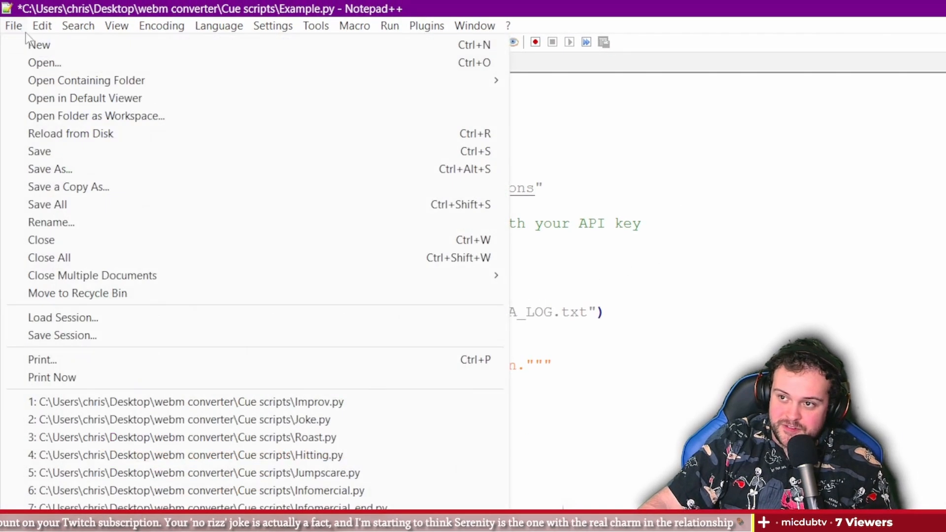
left_click(52, 171)
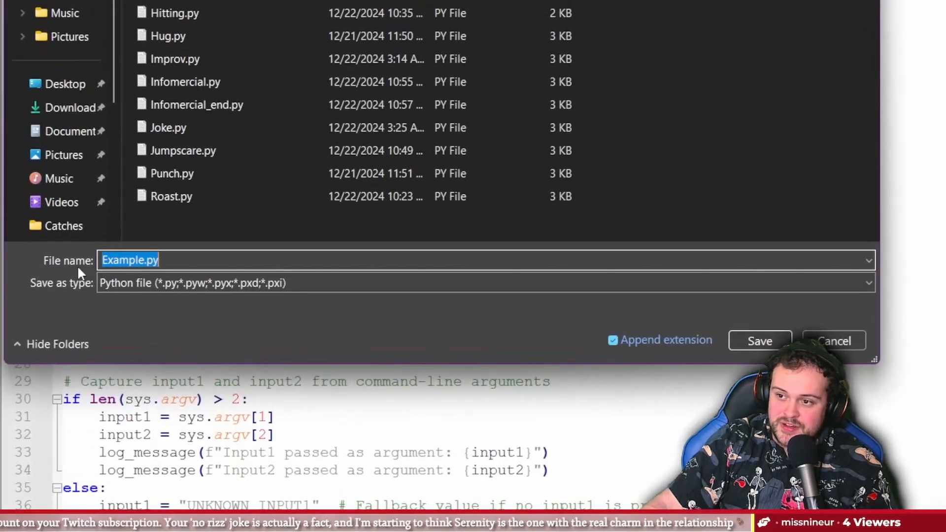
left_click(138, 266)
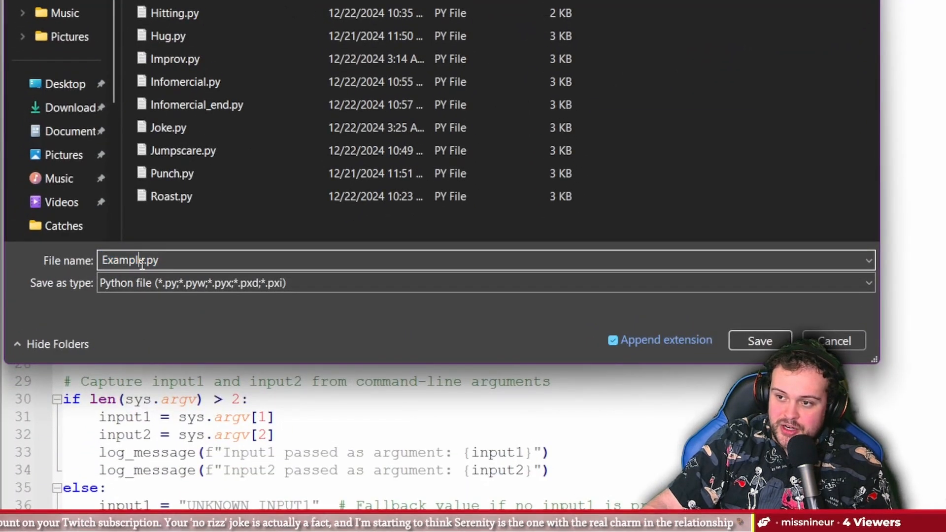
left_click_drag(141, 265, 76, 253)
key("BackSpace")
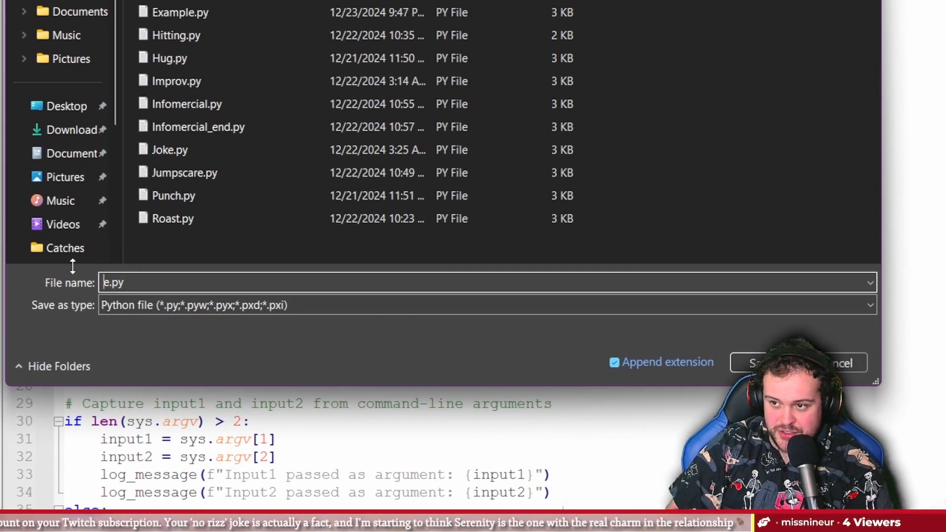
key("BackSpace")
type("Horoscope")
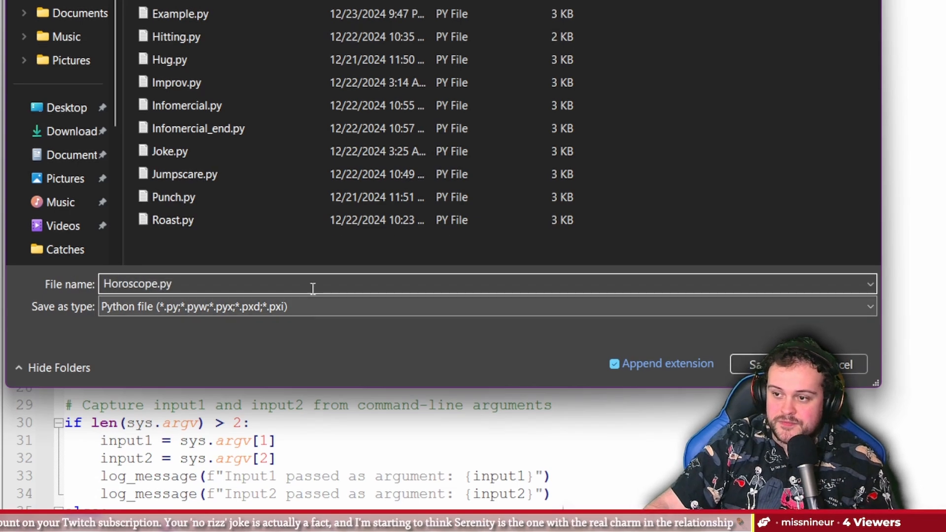
left_click(749, 365)
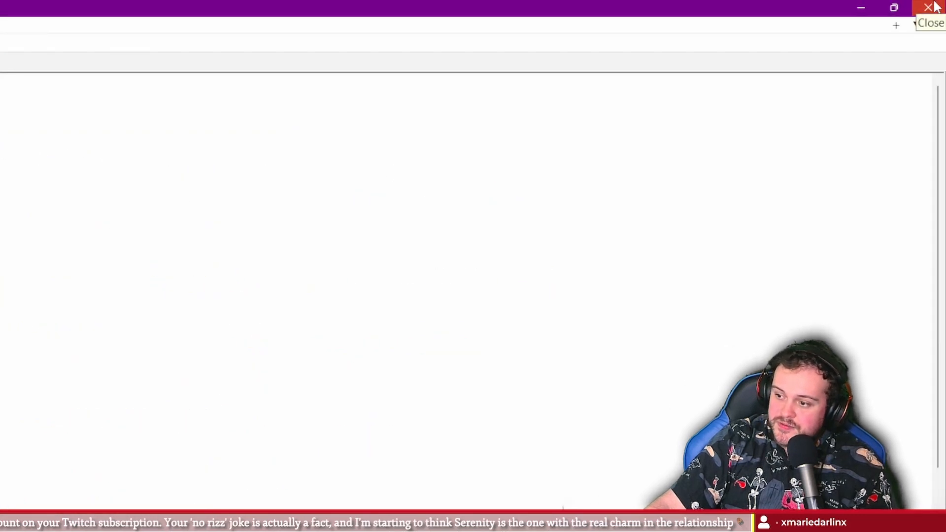
left_click(936, 7)
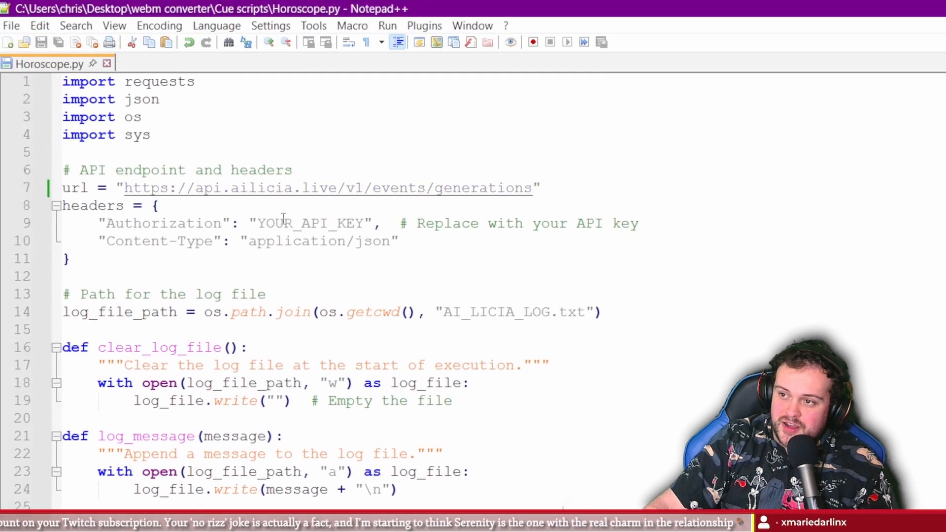
left_click_drag(259, 223, 365, 224)
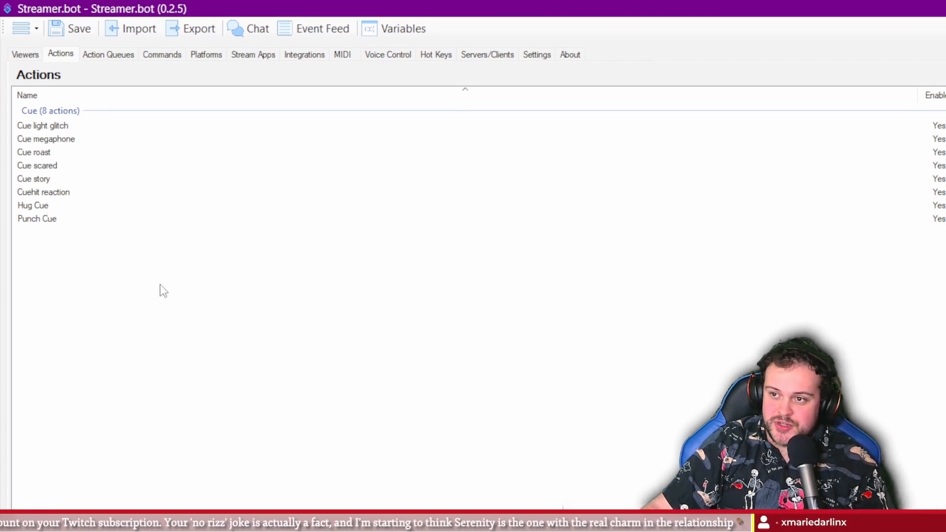
Switch to Streamer.bot and add an enabled action named "Cue Horoscope" to the Cue group
right_click(89, 250)
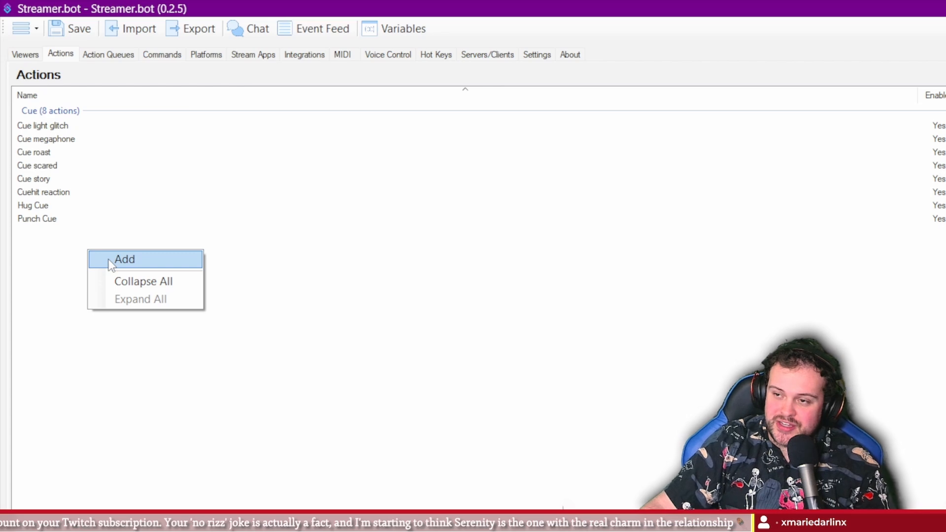
left_click(108, 259)
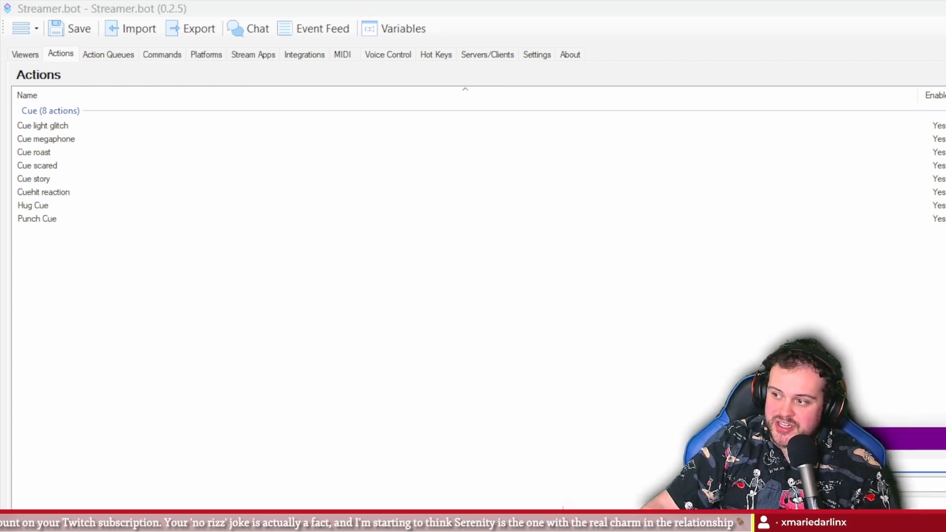
type("Cu")
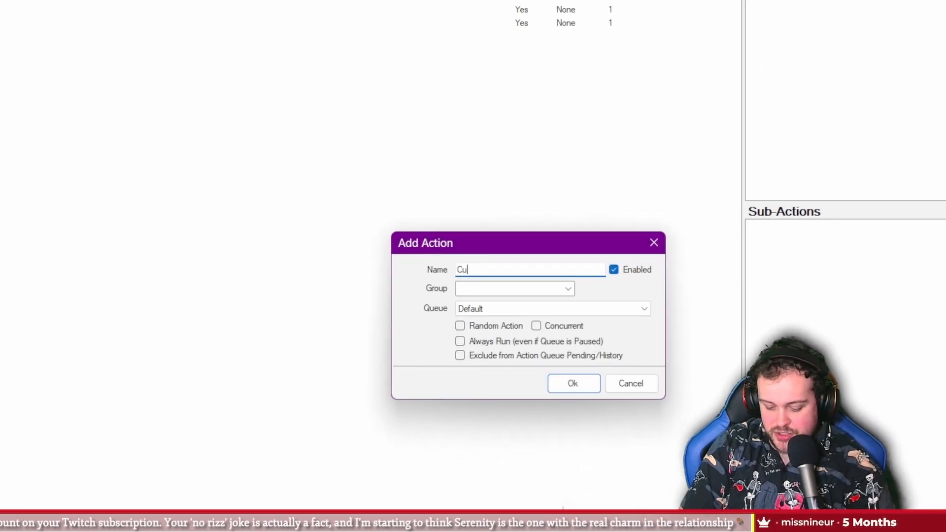
type("e Horoscope")
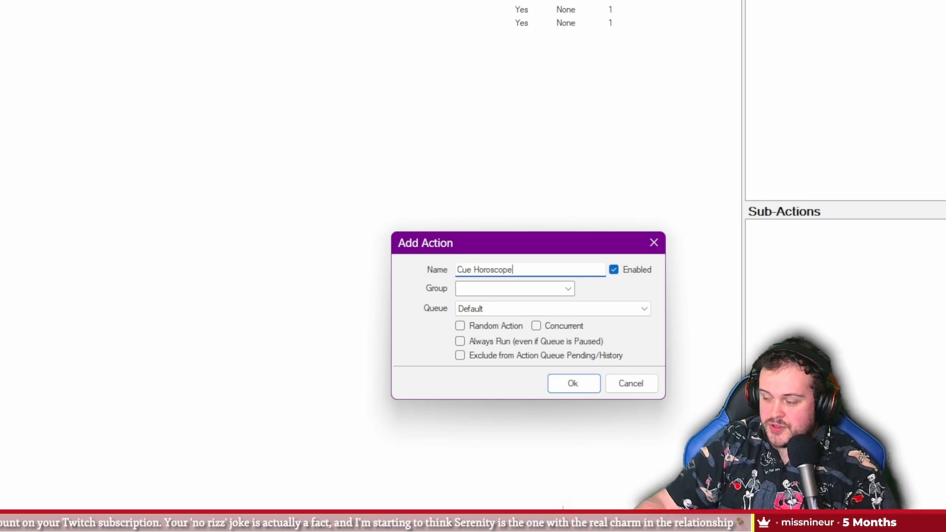
left_click(568, 288)
left_click(512, 302)
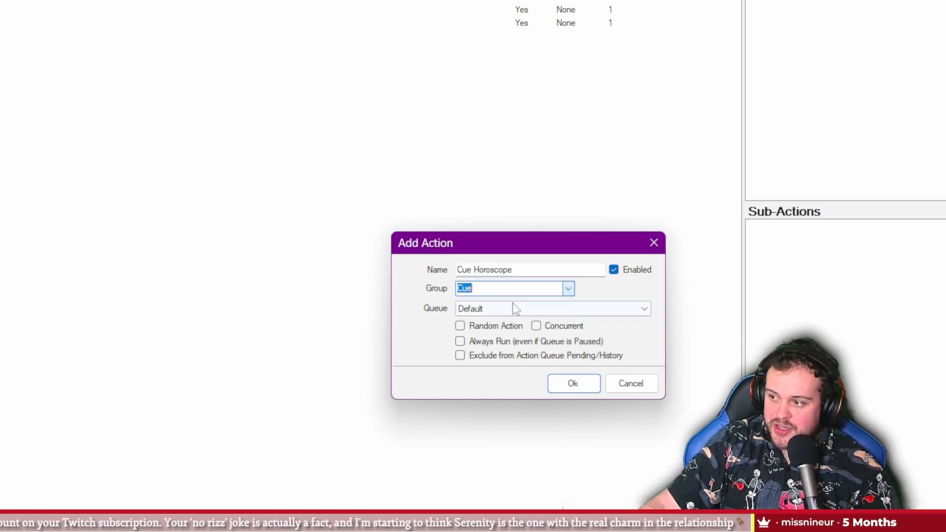
left_click(566, 385)
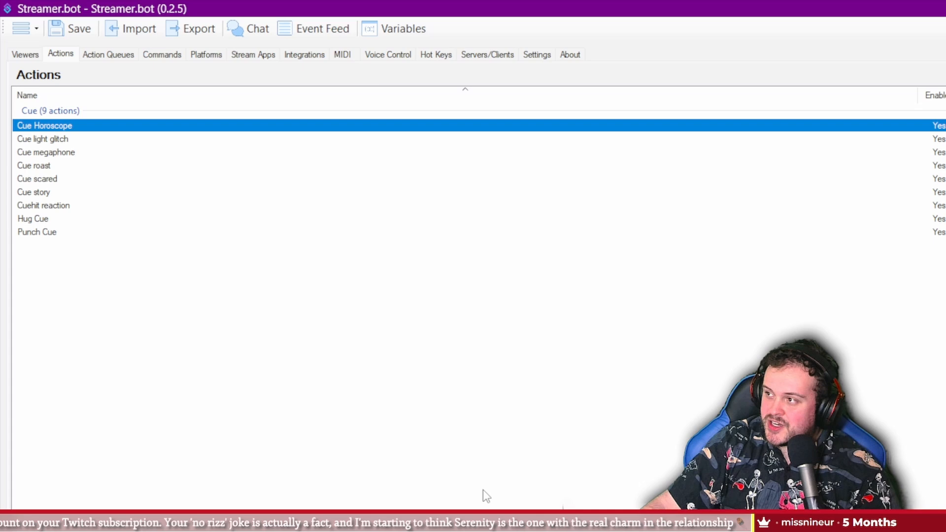
Start a Twitch channel Reward Redemption trigger for the Cue Horoscope action and look through the available rewards
right_click(470, 141)
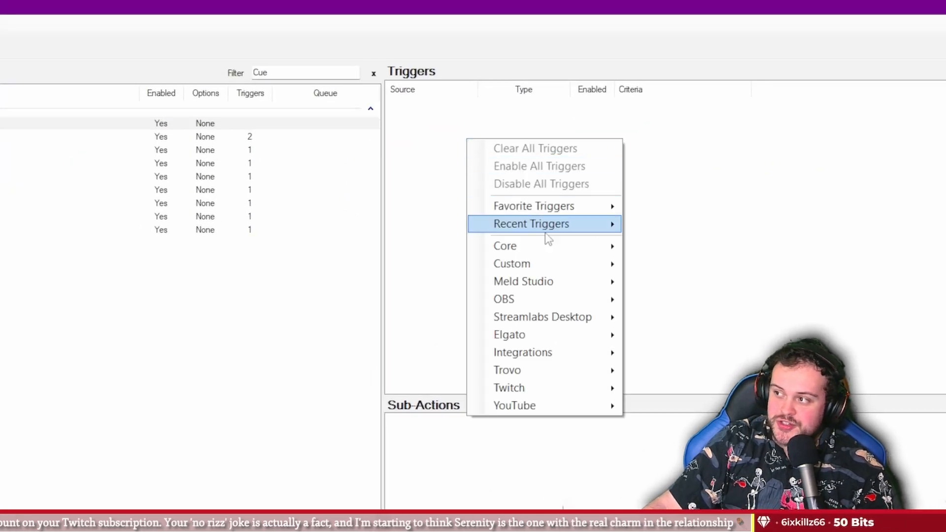
mouse_move(569, 389)
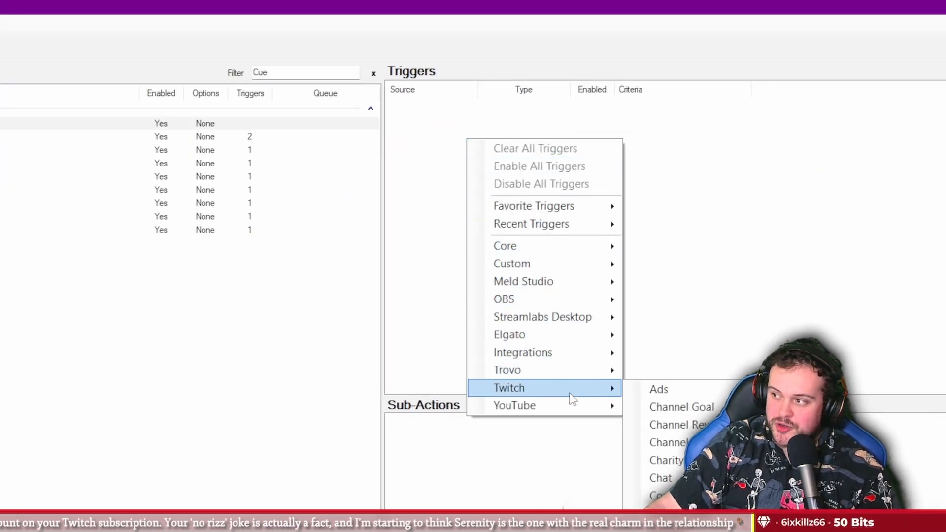
mouse_move(670, 425)
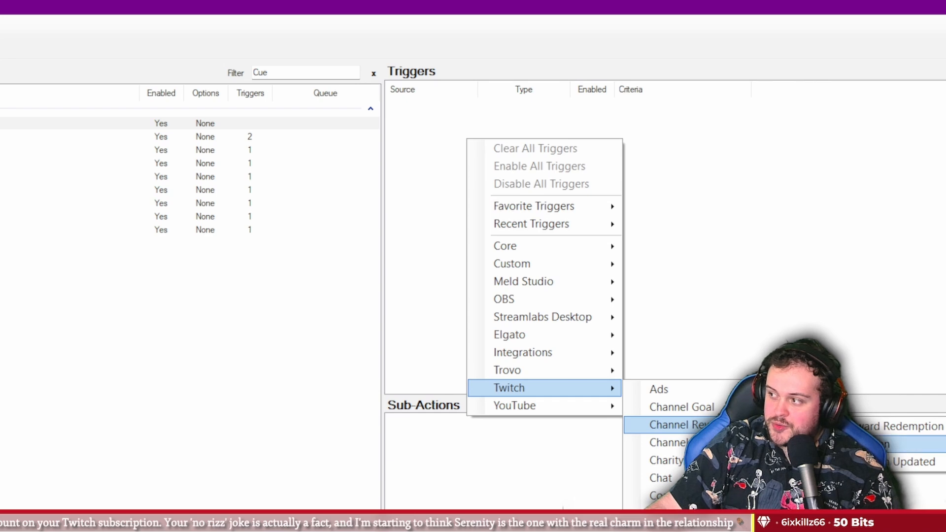
left_click(911, 426)
left_click(143, 505)
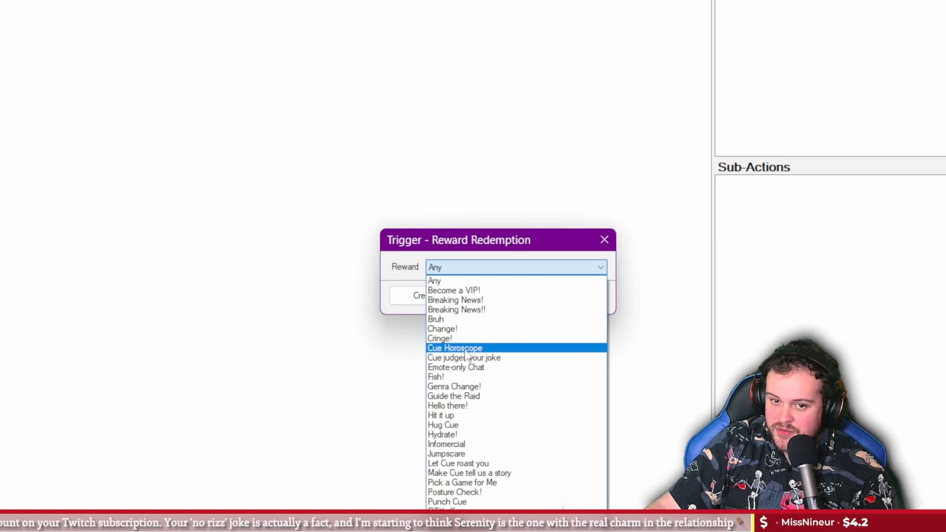
left_click(390, 277)
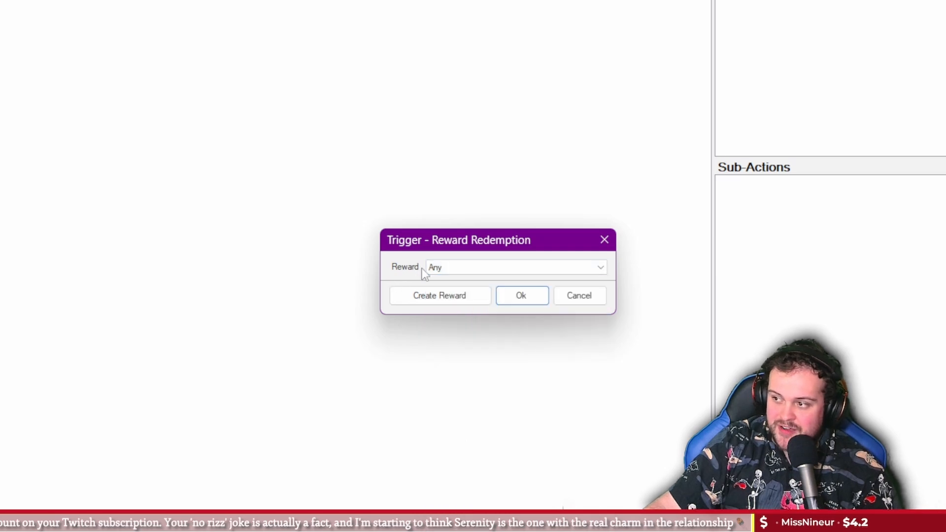
Try drafting a channel reward titled "Cue Horoscope" with the prompt "This will have Cue read out your horoscope. Type in your sign."
left_click(432, 298)
left_click(404, 156)
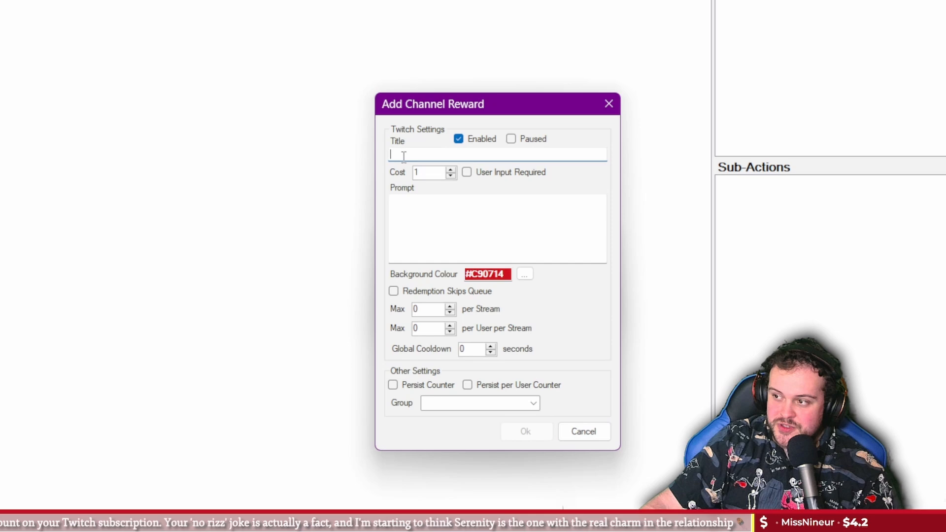
left_click(478, 222)
left_click(432, 156)
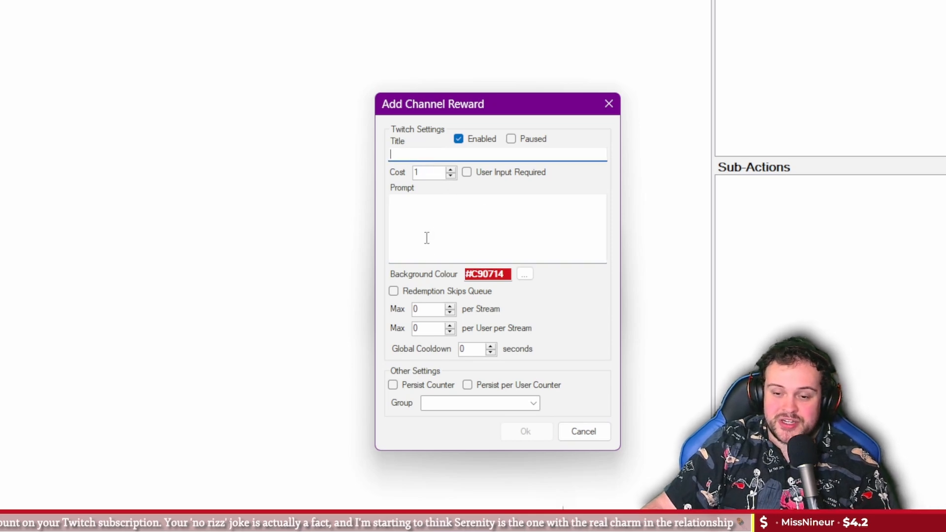
left_click(448, 221)
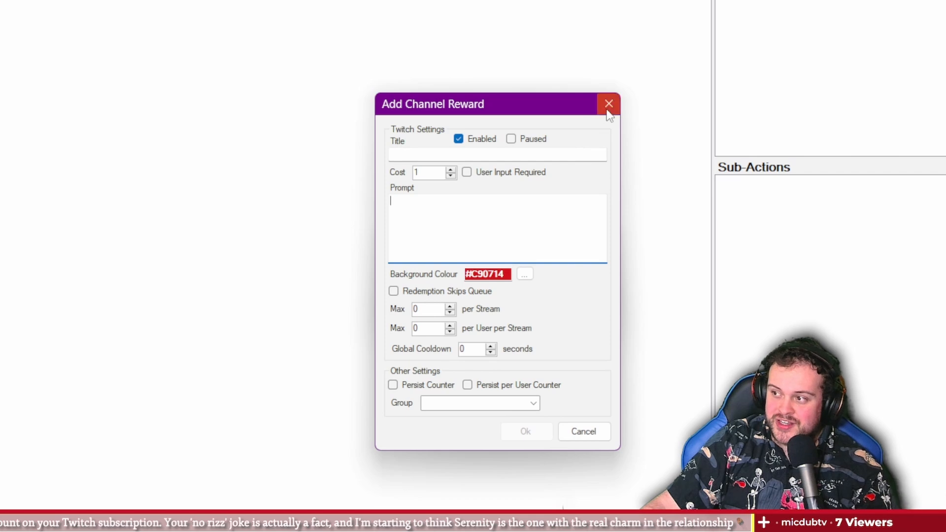
left_click(467, 173)
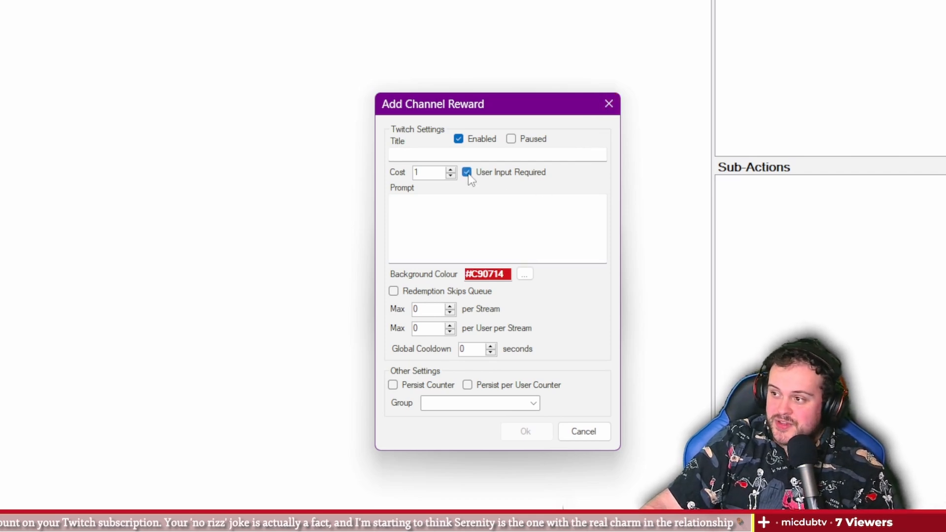
left_click(430, 156)
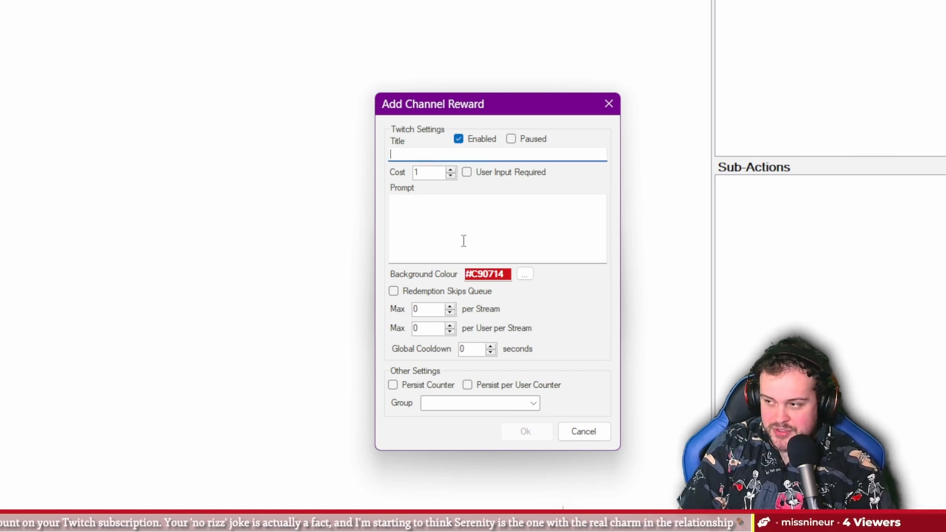
type("Cue Horoscope")
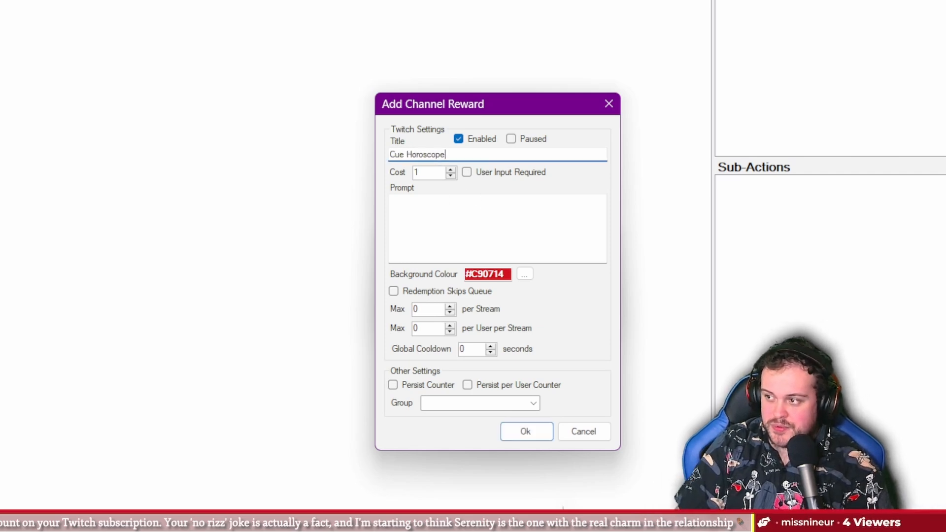
left_click(445, 224)
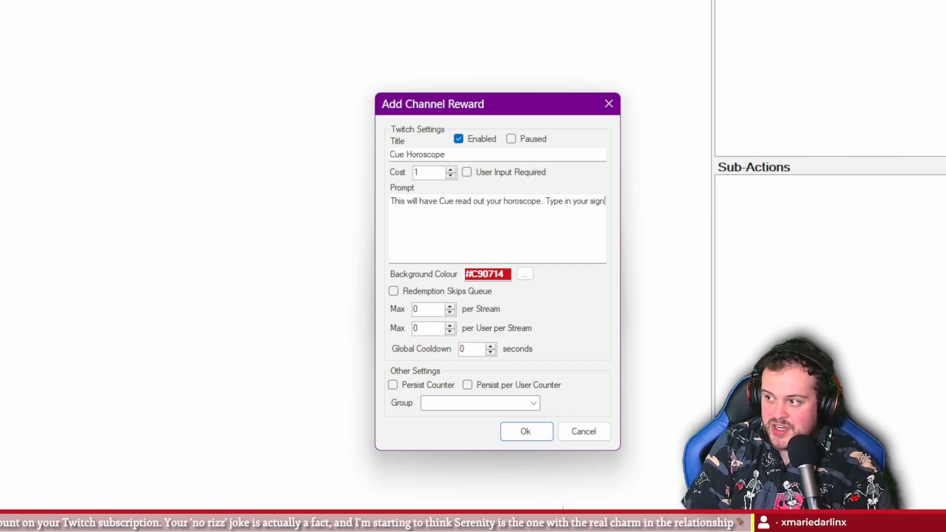
type(".")
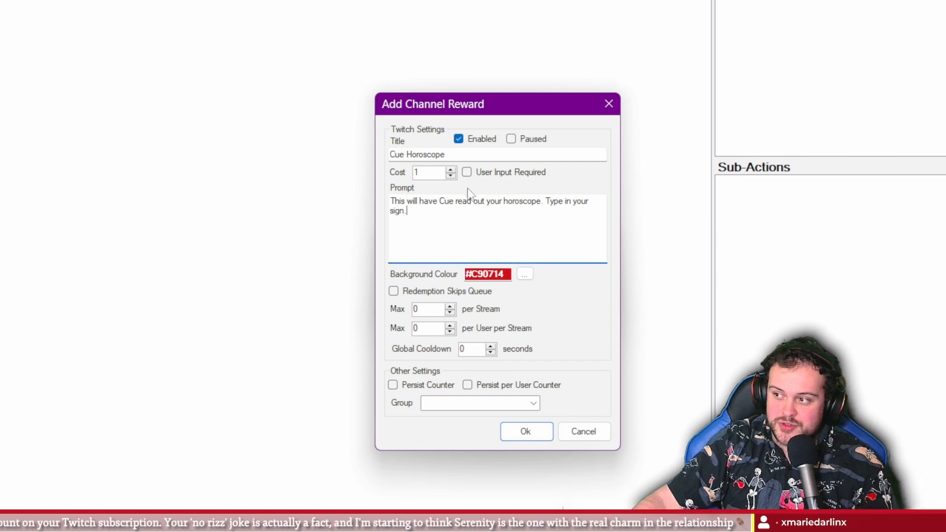
left_click(589, 436)
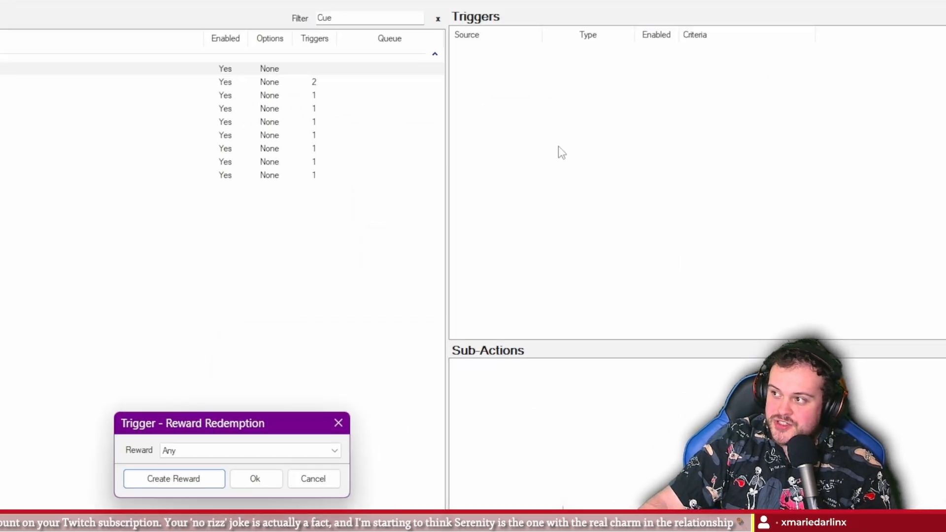
Set the trigger's reward to the existing Cue Horoscope and add the trigger to the action
left_click(271, 450)
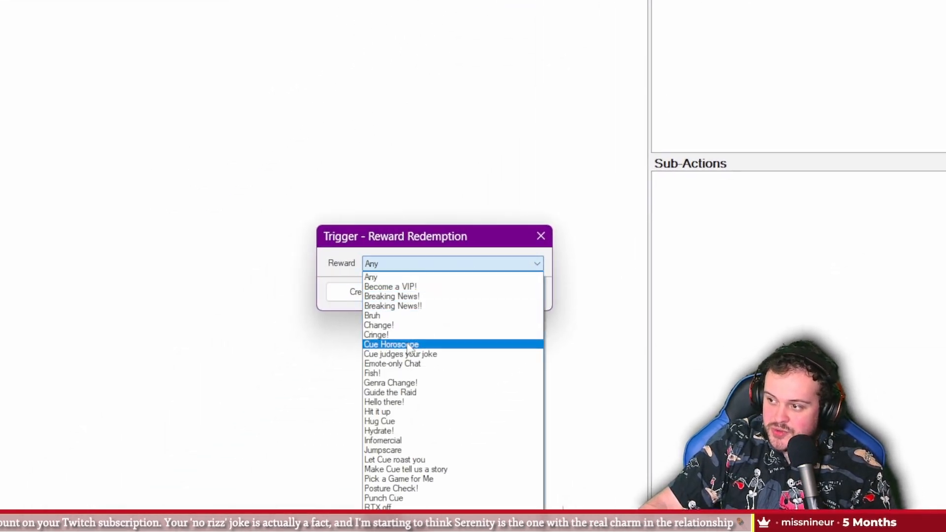
left_click(409, 344)
left_click(452, 293)
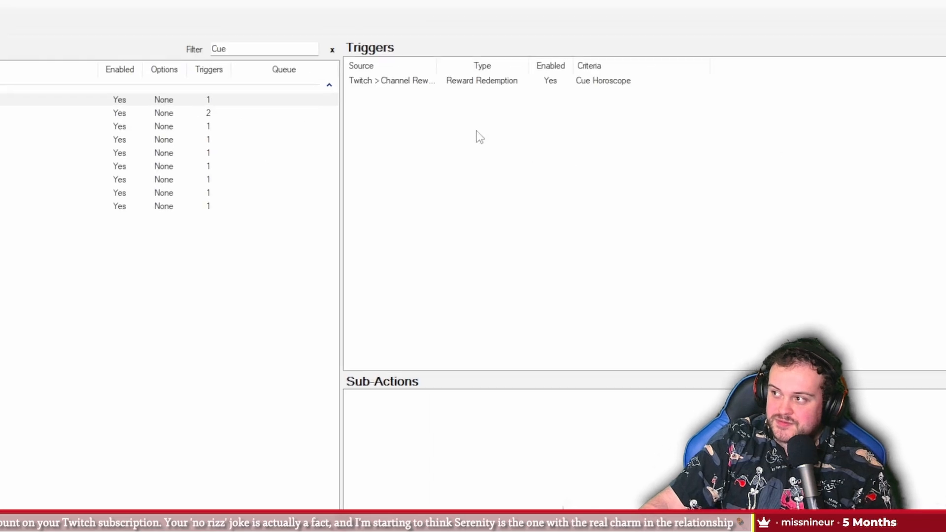
right_click(446, 78)
left_click(462, 88)
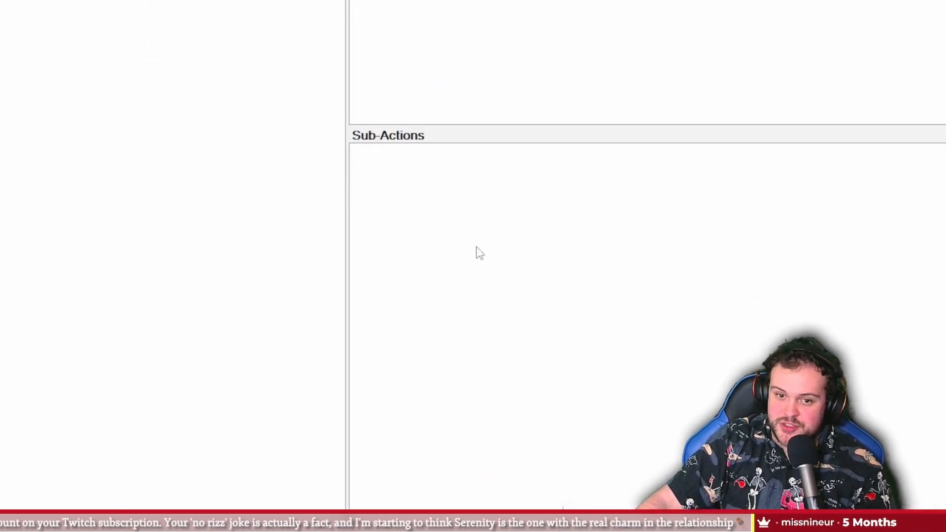
Start a Core System "Run a Program" sub-action for the Cue Horoscope action
right_click(393, 170)
mouse_move(431, 218)
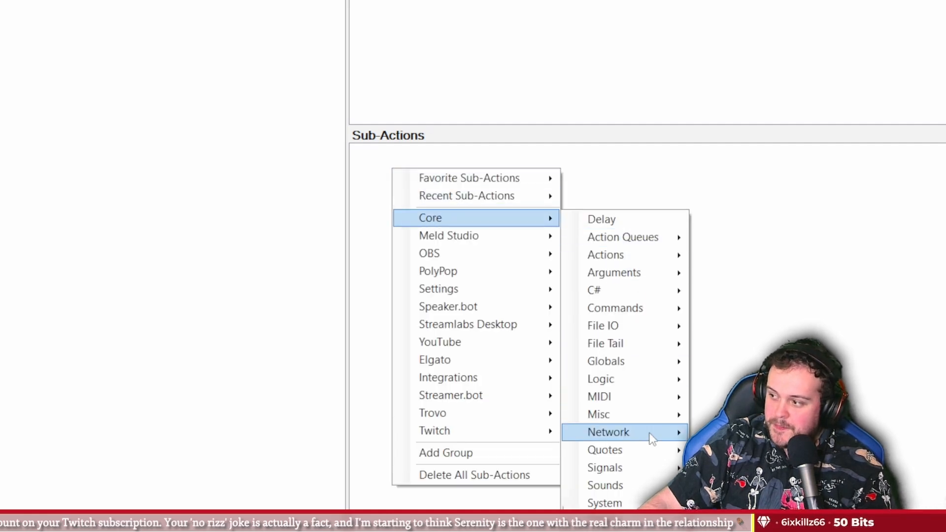
mouse_move(641, 504)
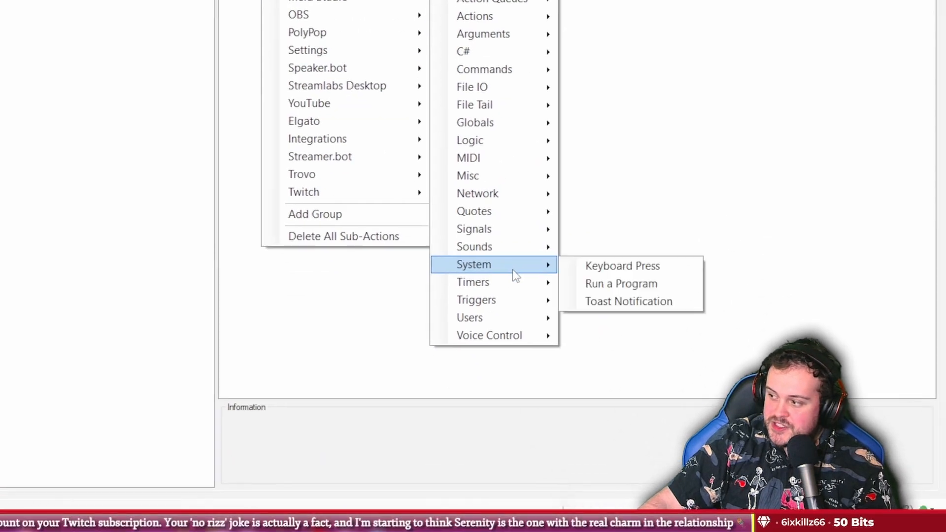
left_click(631, 283)
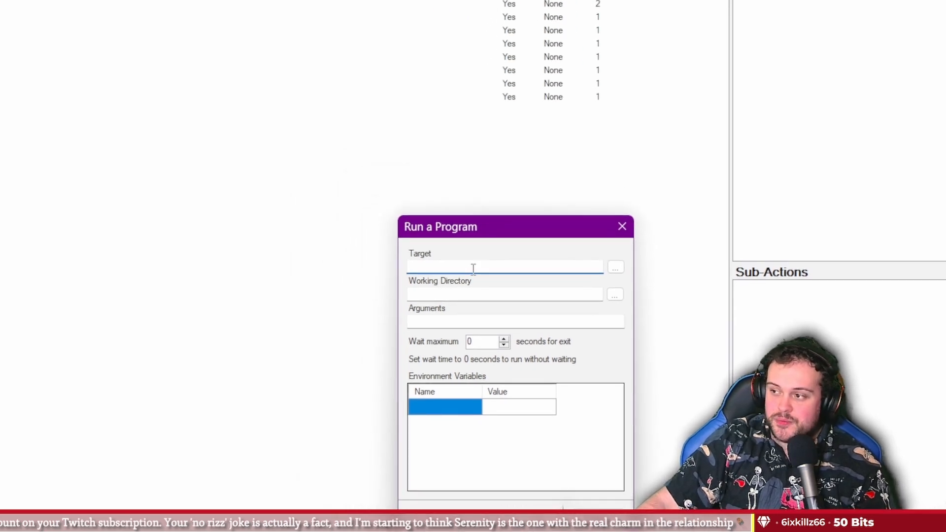
Browse for the program's target file, using %AppData% to reach the AppData folder and opening its Local subfolder
left_click(613, 271)
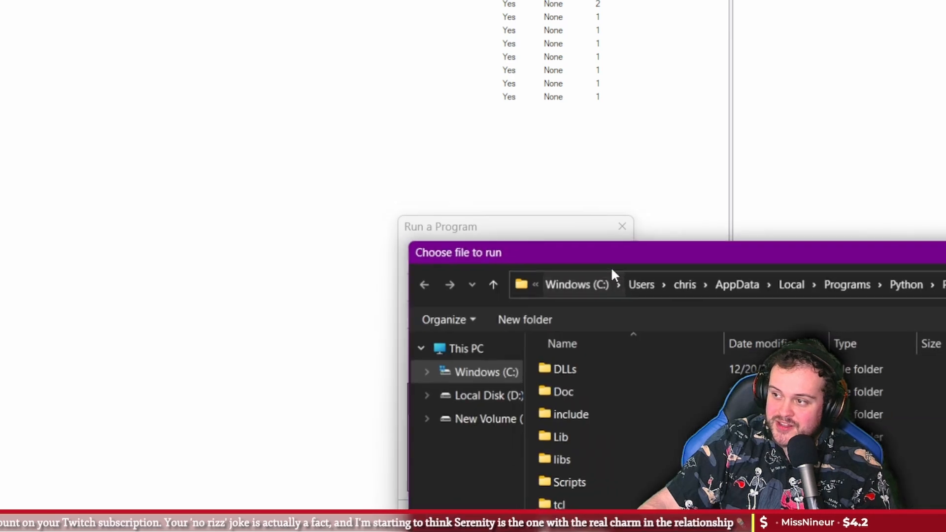
left_click_drag(626, 255, 609, 301)
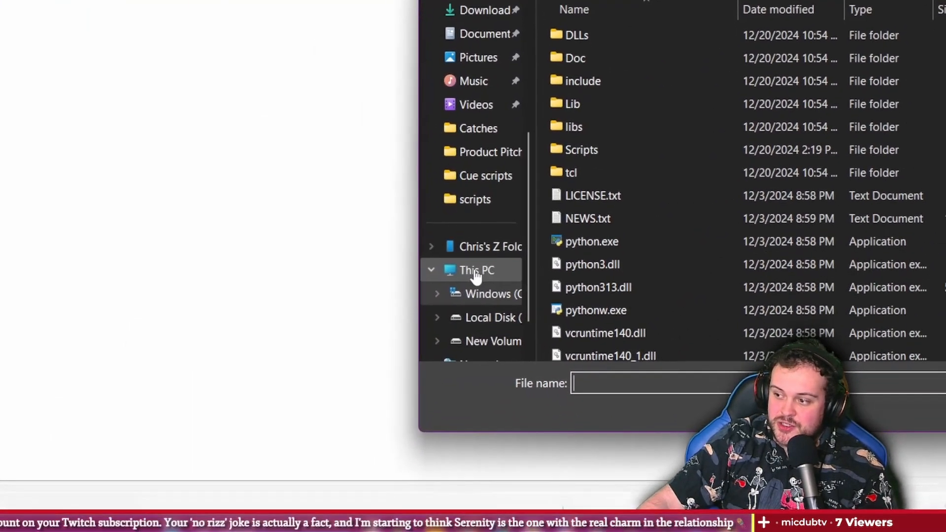
left_click(476, 272)
left_click(466, 266)
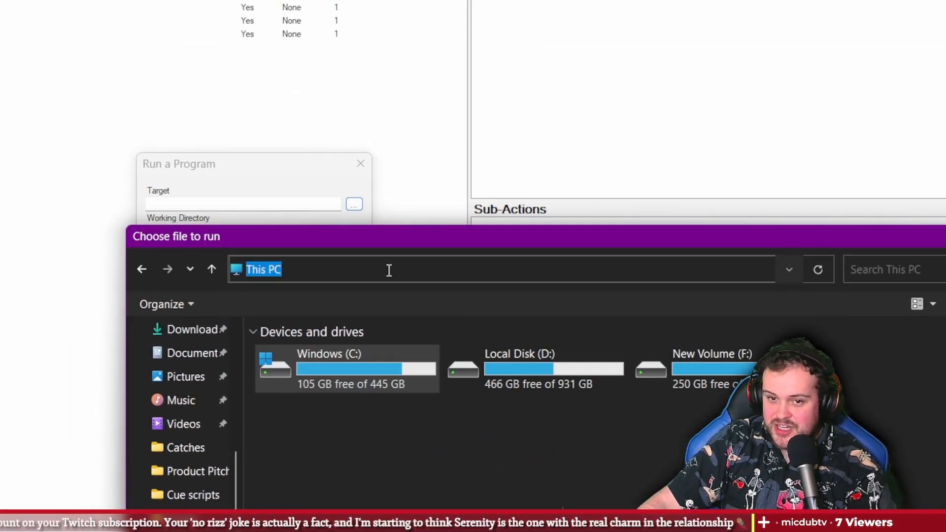
type("%Ap")
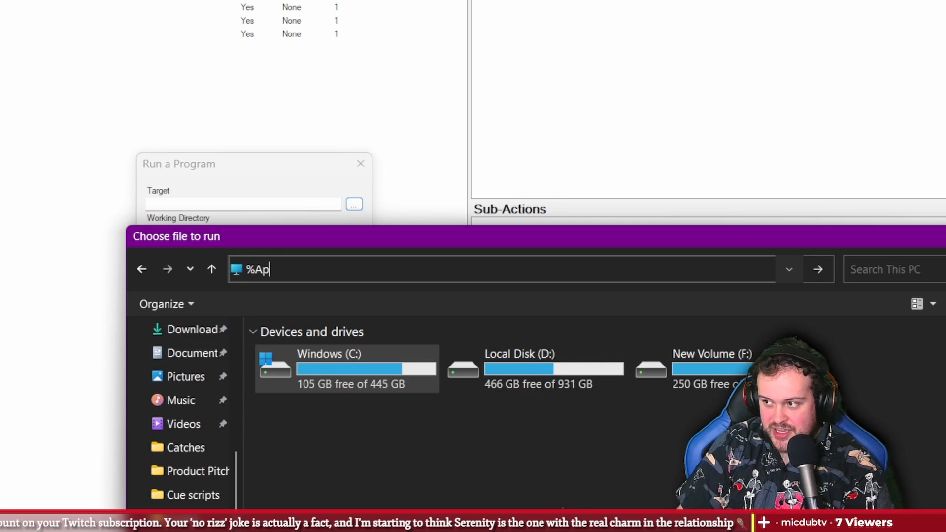
type("pData")
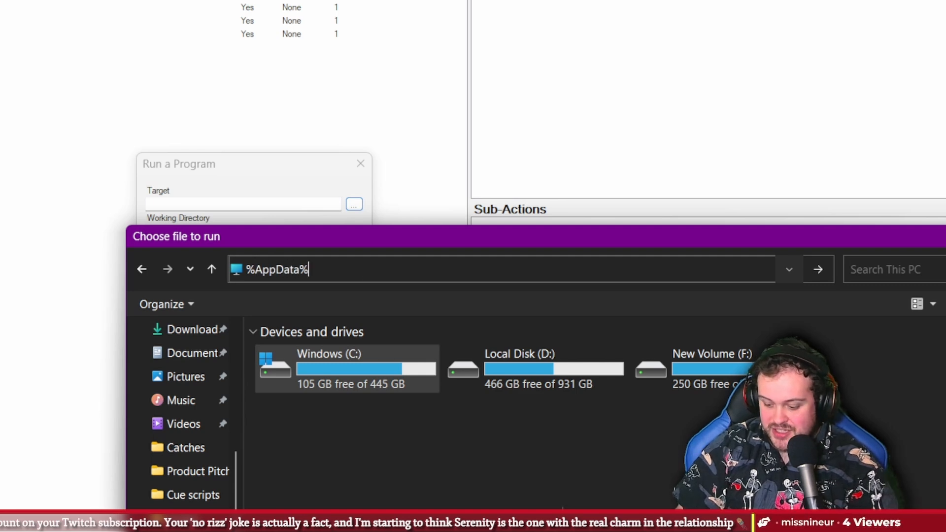
type("%")
key("Return")
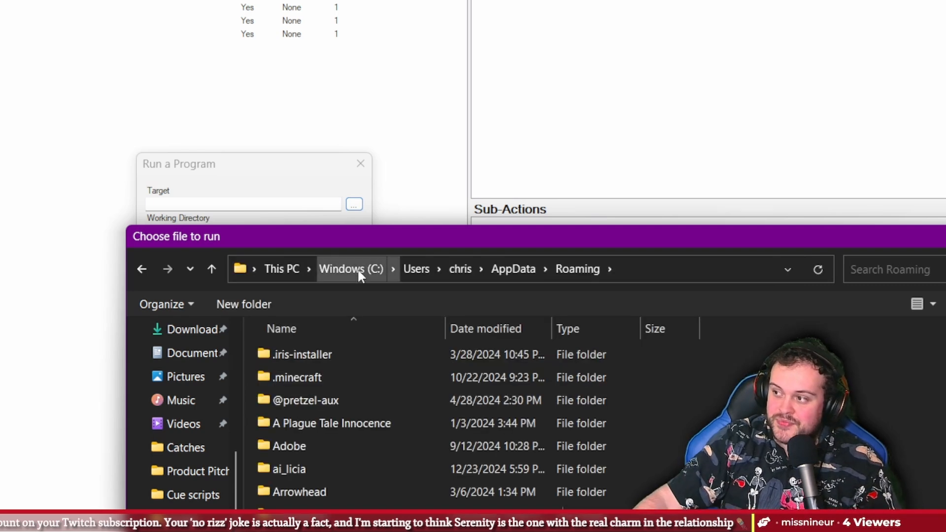
left_click(512, 269)
double_click(347, 356)
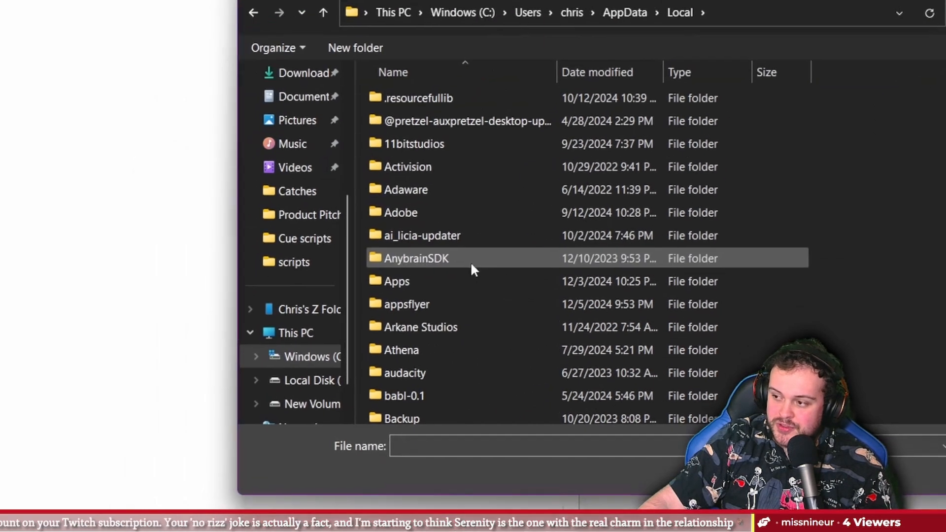
Set the target to pythonw.exe from the Programs\Python\Python313 folder
scroll(513, 311, "down", 5)
scroll(520, 295, "down", 16)
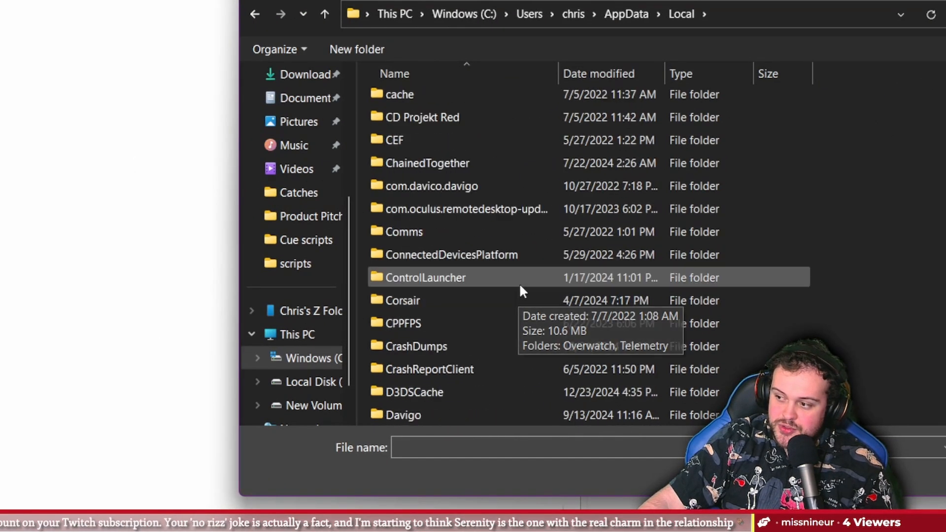
scroll(526, 271, "down", 20)
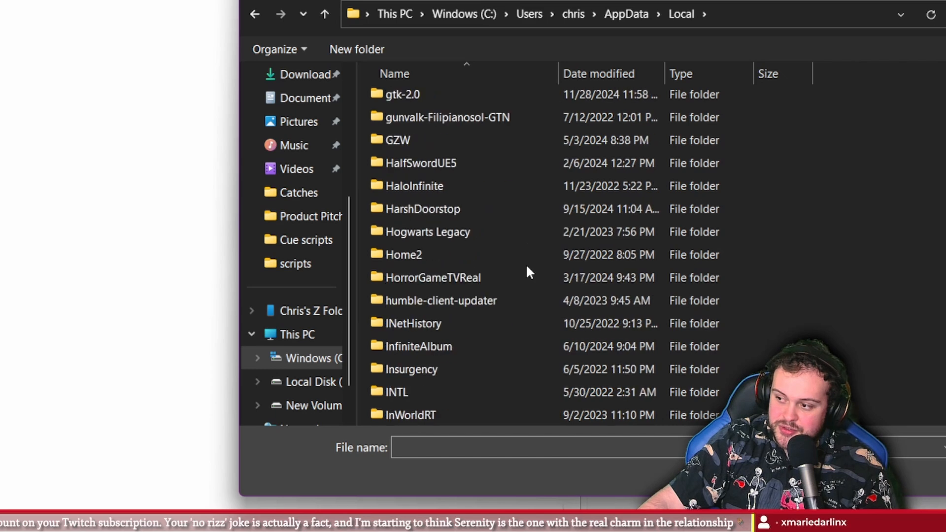
scroll(525, 265, "down", 2)
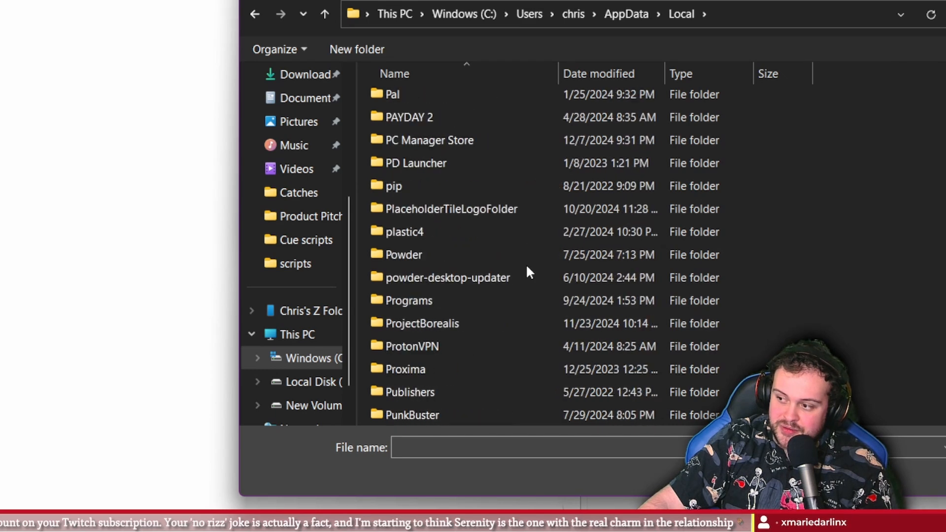
double_click(484, 300)
double_click(472, 327)
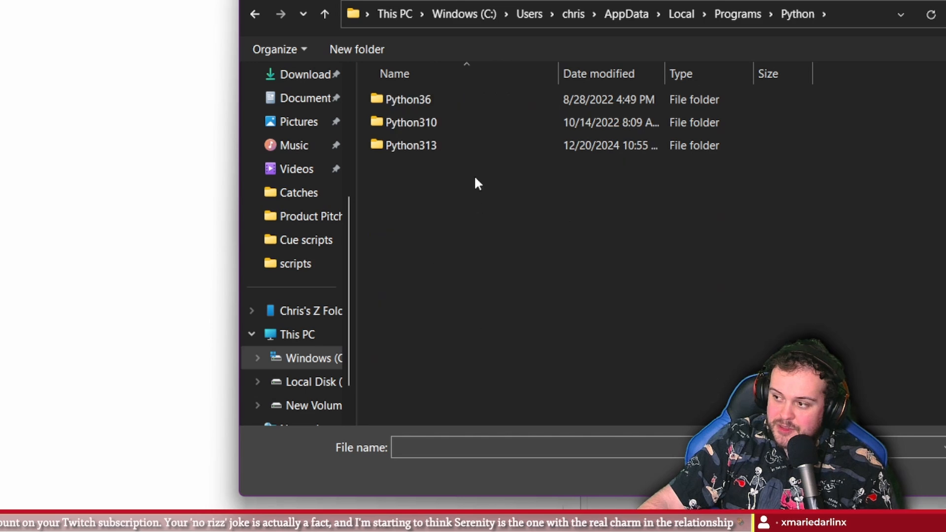
double_click(474, 144)
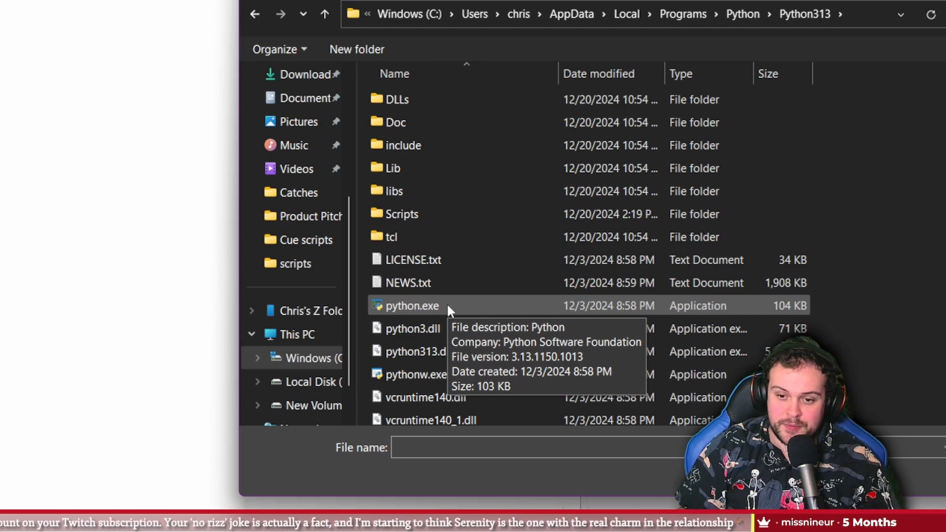
double_click(474, 376)
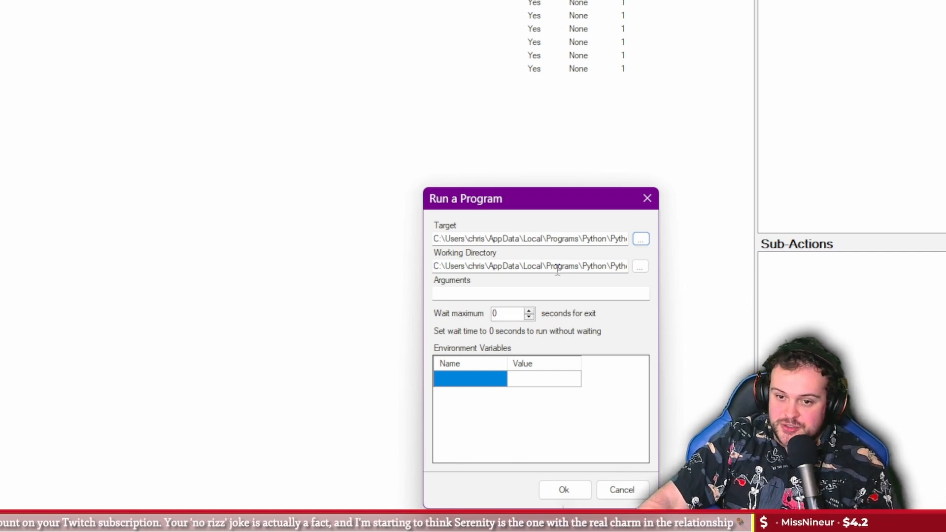
Set the working directory to the "Cue scripts" folder inside "webm converter"
left_click(640, 267)
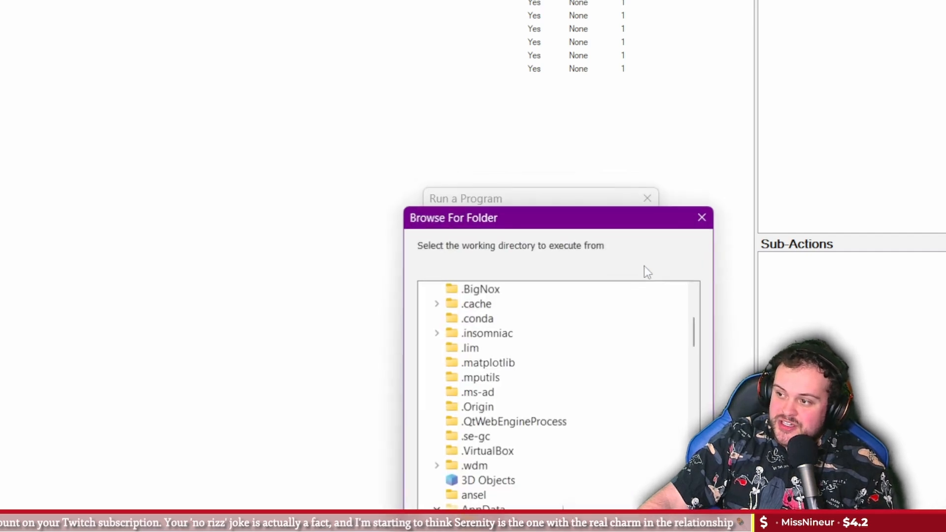
scroll(522, 433, "down", 20)
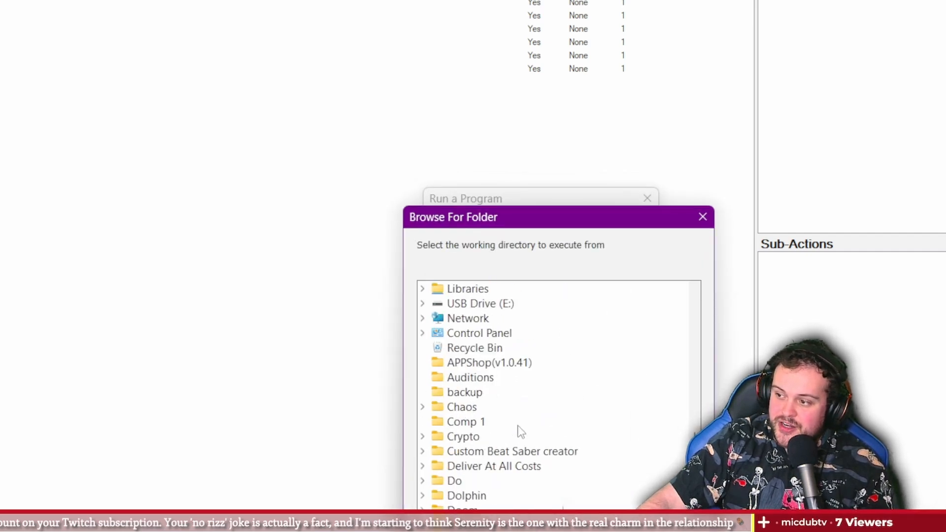
double_click(444, 482)
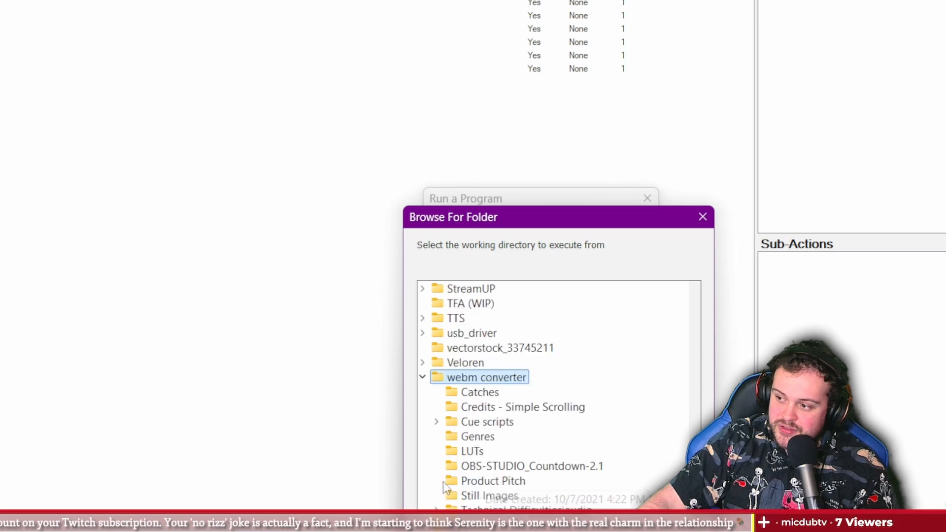
left_click(477, 425)
scroll(485, 427, "up", 2)
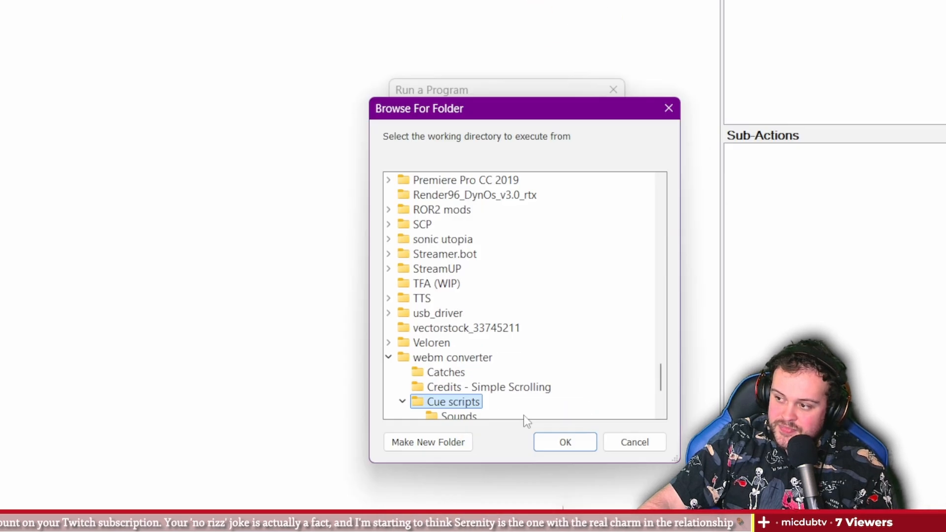
left_click(476, 270)
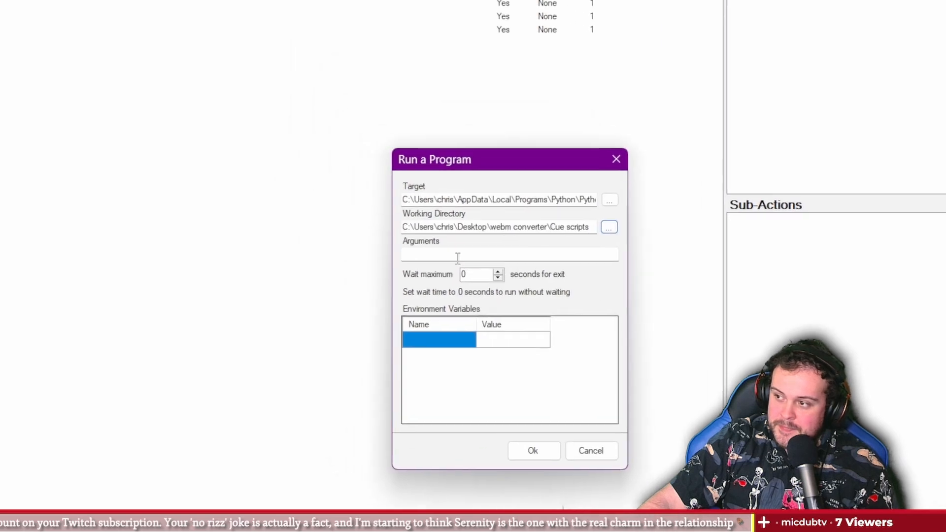
Copy the script's full file name Horoscope.py from File Explorer and paste it into the program's arguments
left_click(355, 9)
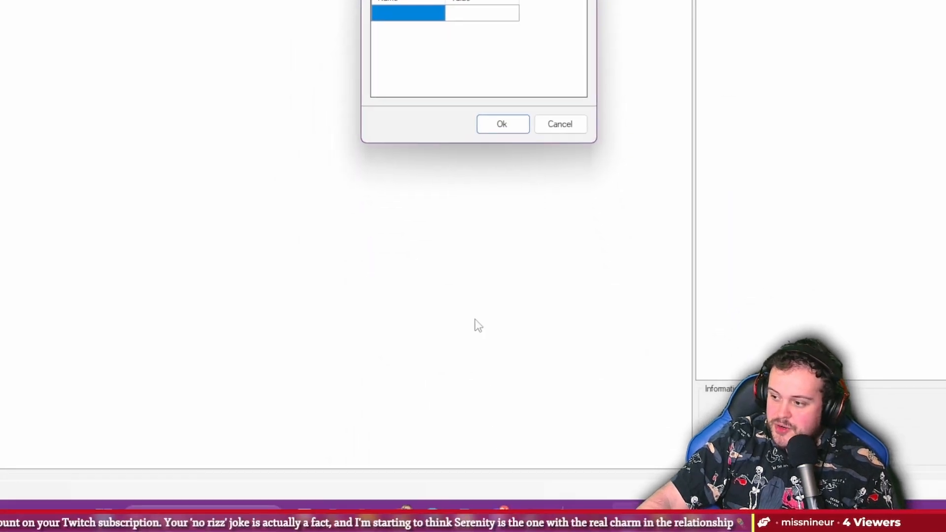
left_click(472, 512)
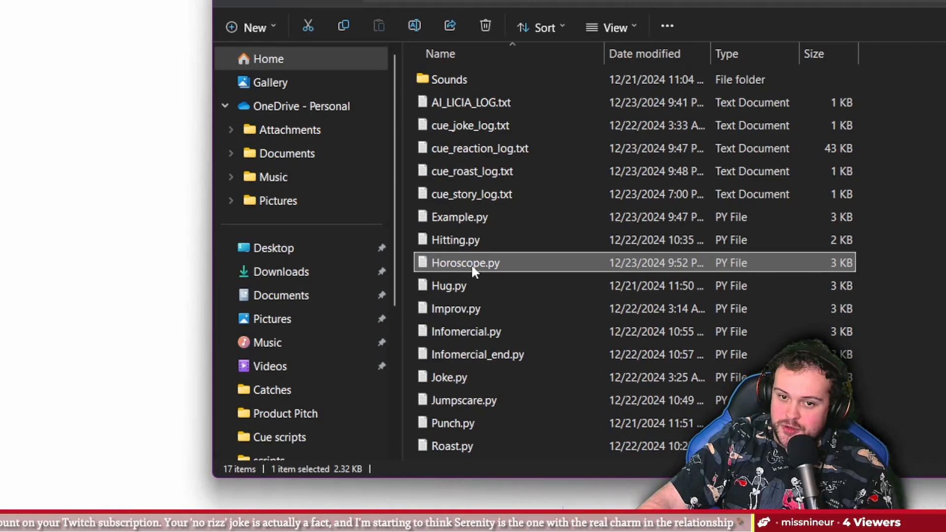
left_click(471, 264)
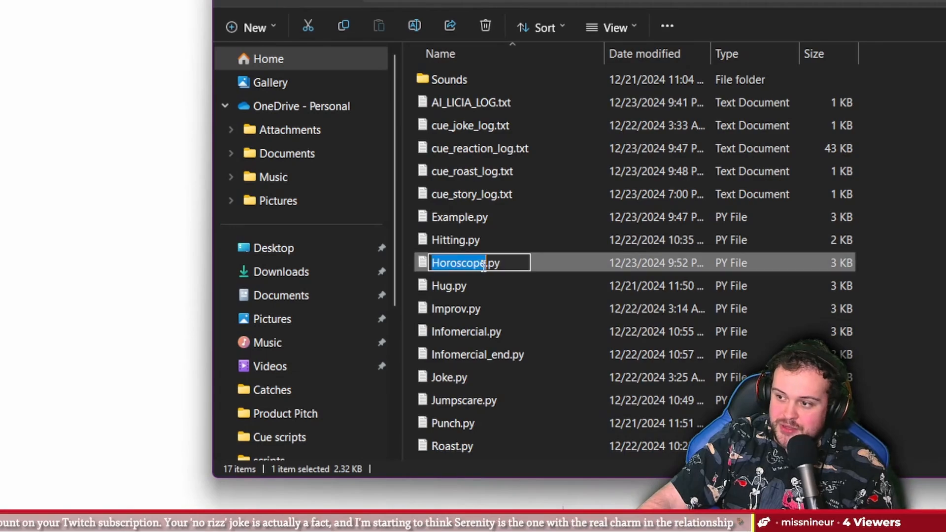
key("Escape")
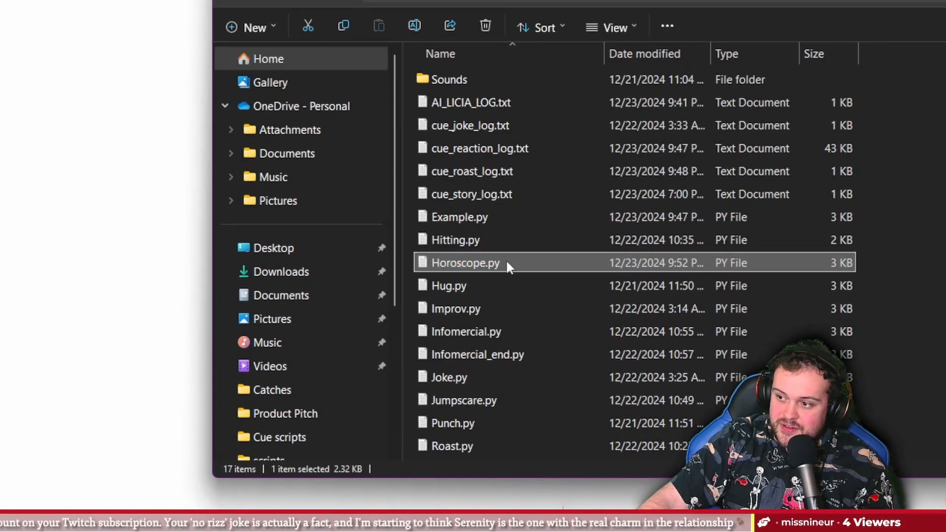
left_click(508, 264)
left_click_drag(511, 264, 425, 261)
key("ctrl+c")
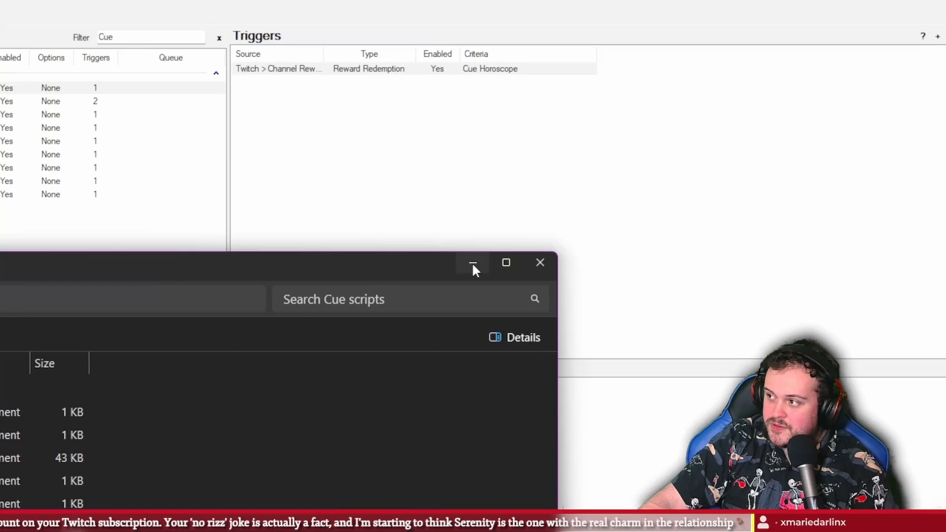
left_click(473, 262)
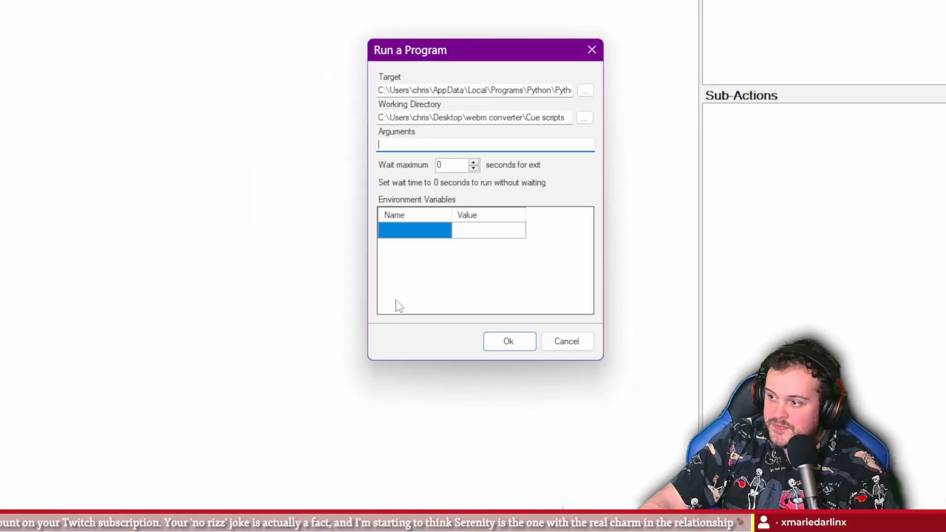
key("ctrl+v")
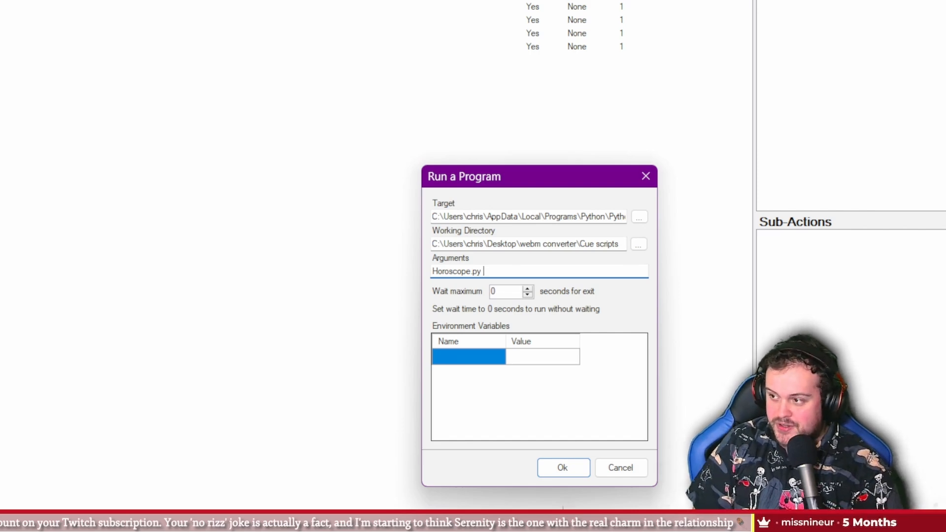
Append "%user%" "%rawInput%" to the arguments after Horoscope.py and save the sub-action
type("\"")
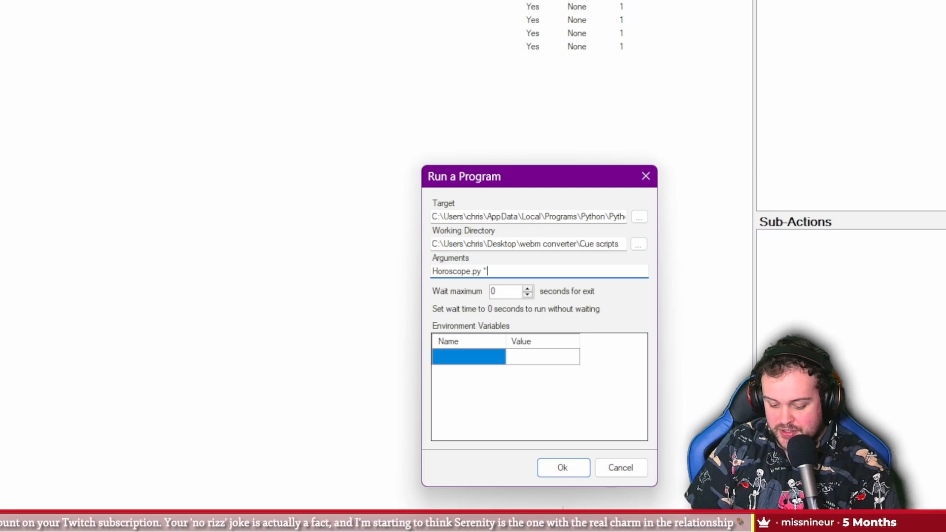
type("%")
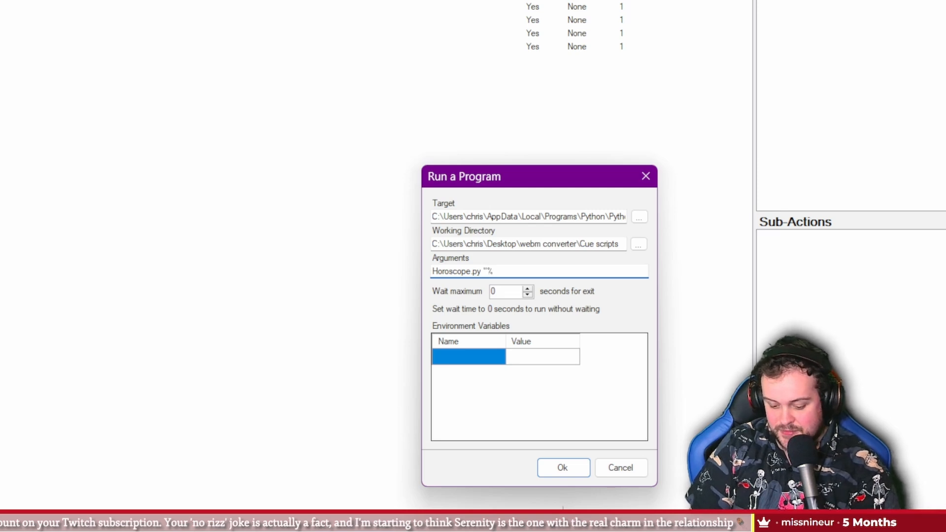
type("user")
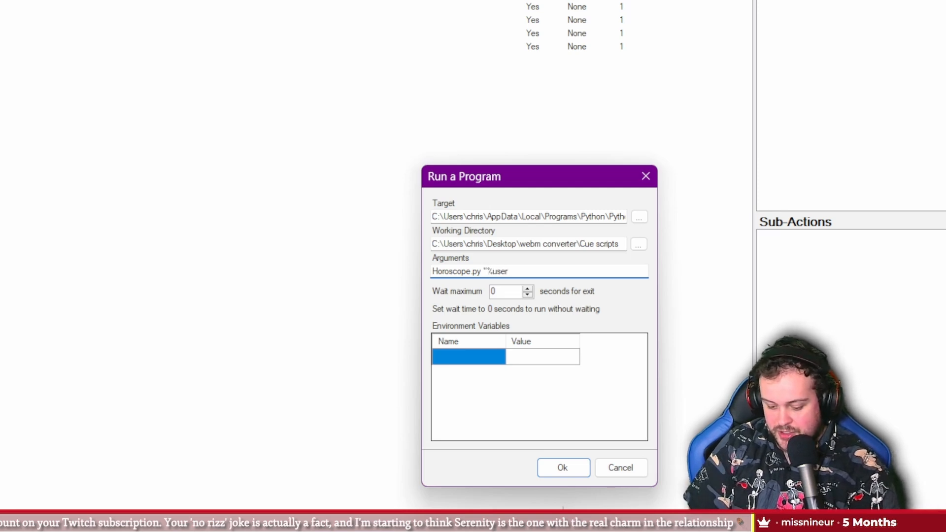
type("%\"")
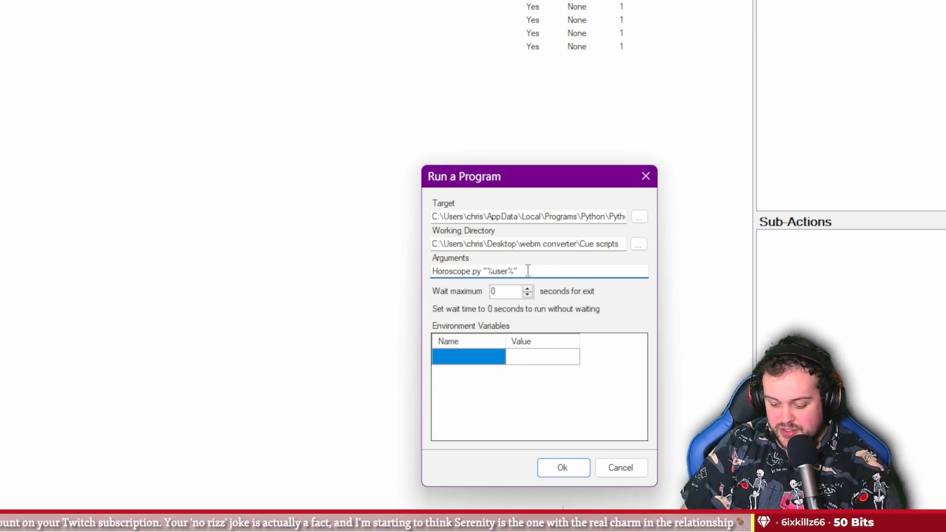
type("\"")
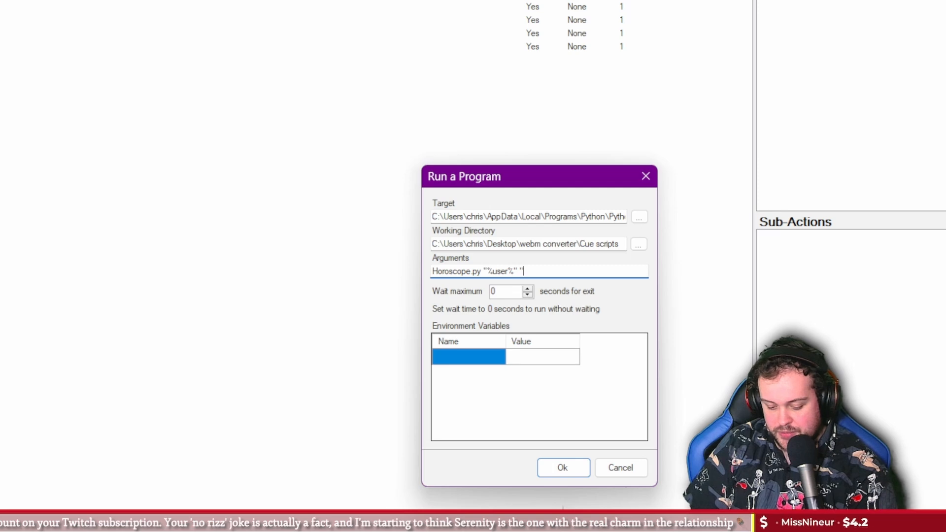
type("%rawI")
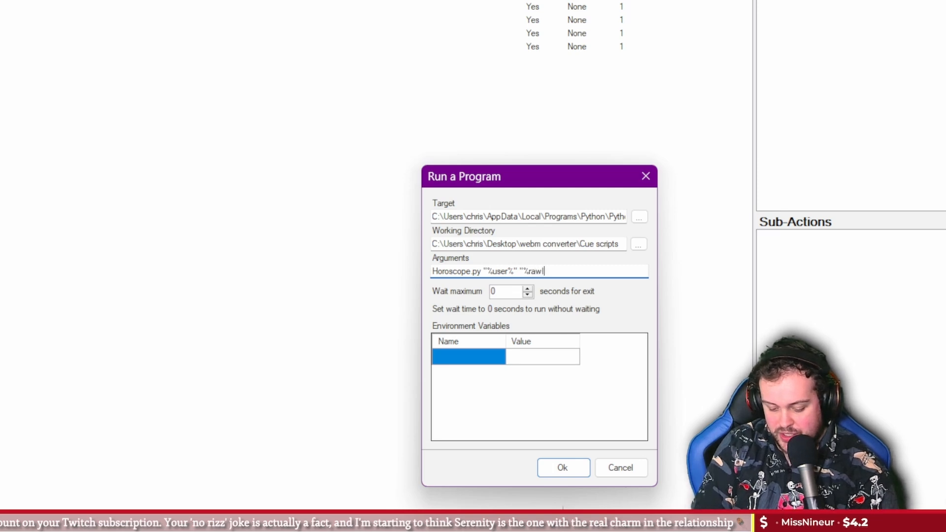
type("nput%\"")
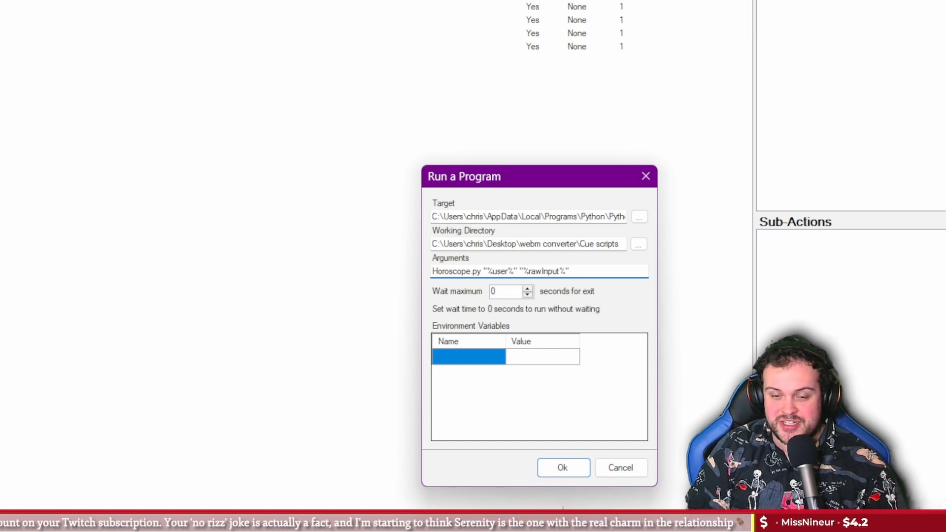
left_click(563, 472)
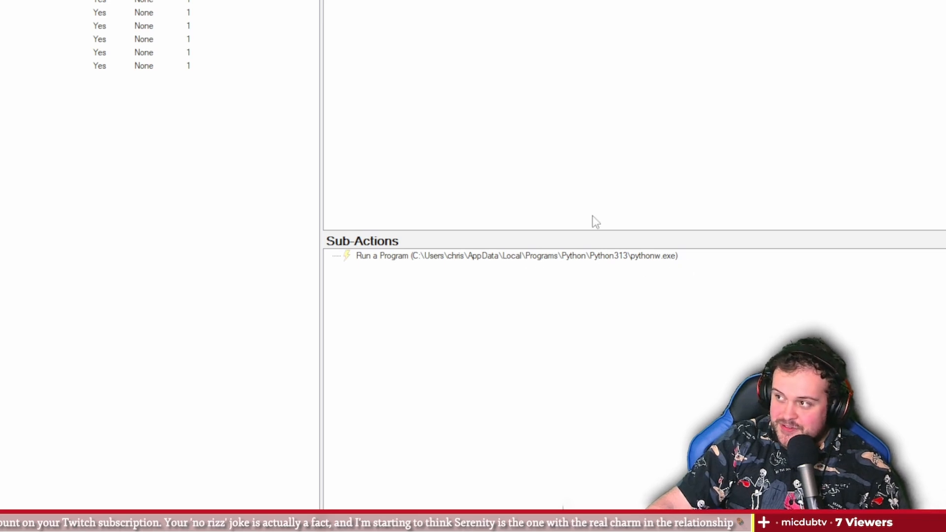
Switch to Twitch chat and test the action by redeeming the Cue Horoscope reward with the sign Virgo
left_click(464, 109)
right_click(466, 109)
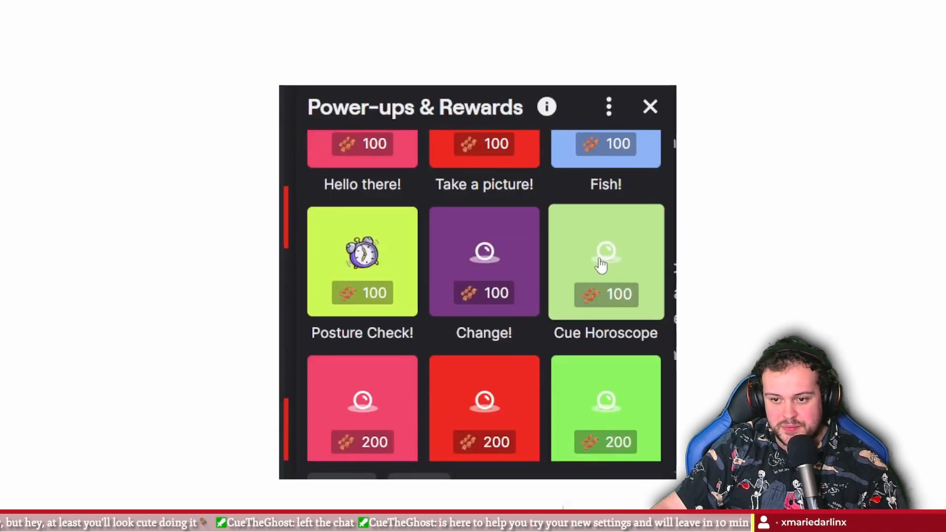
left_click(601, 266)
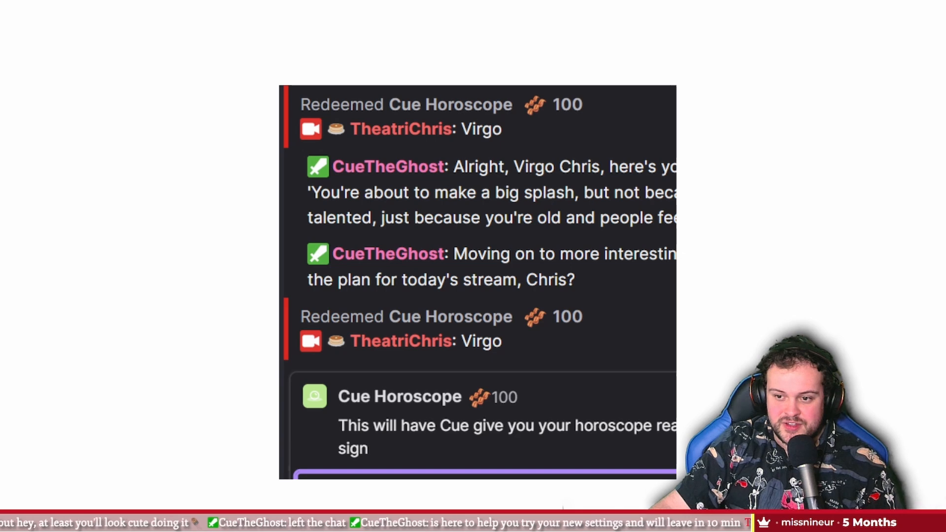
key("Return")
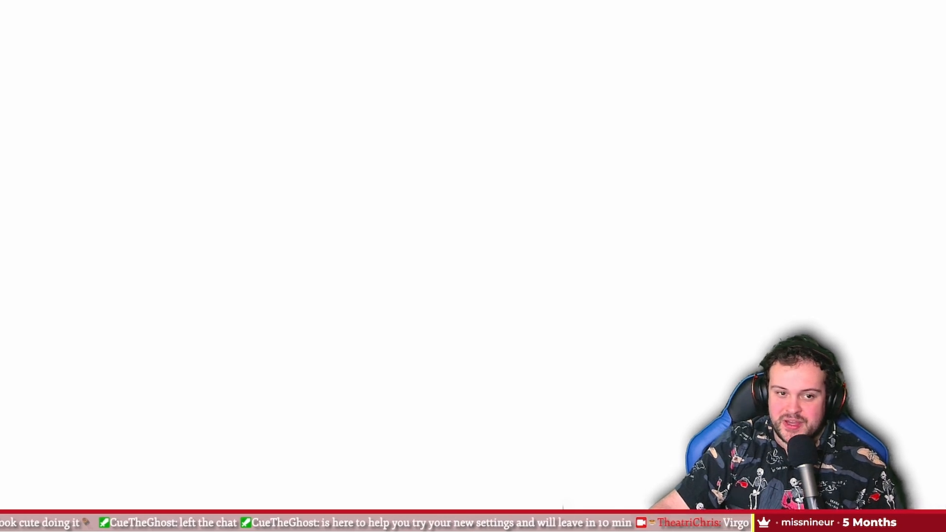